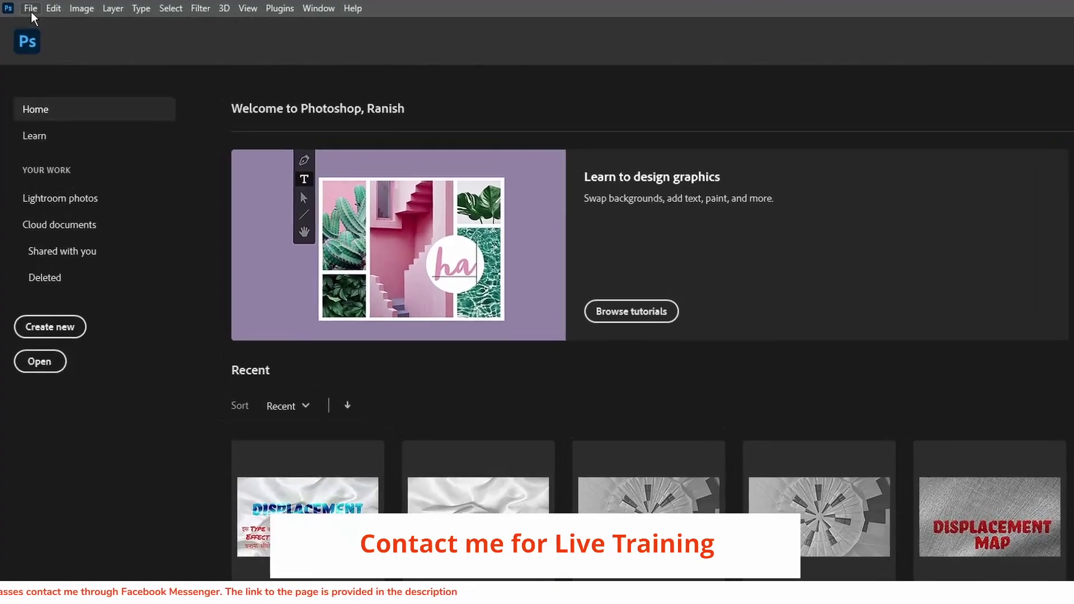
Create a new 1920 x 1080 px document at 72 pixels/inch in RGB Color, 8 bit, with a white background.
{"action": "left_click", "coordinate": [25, 7]}
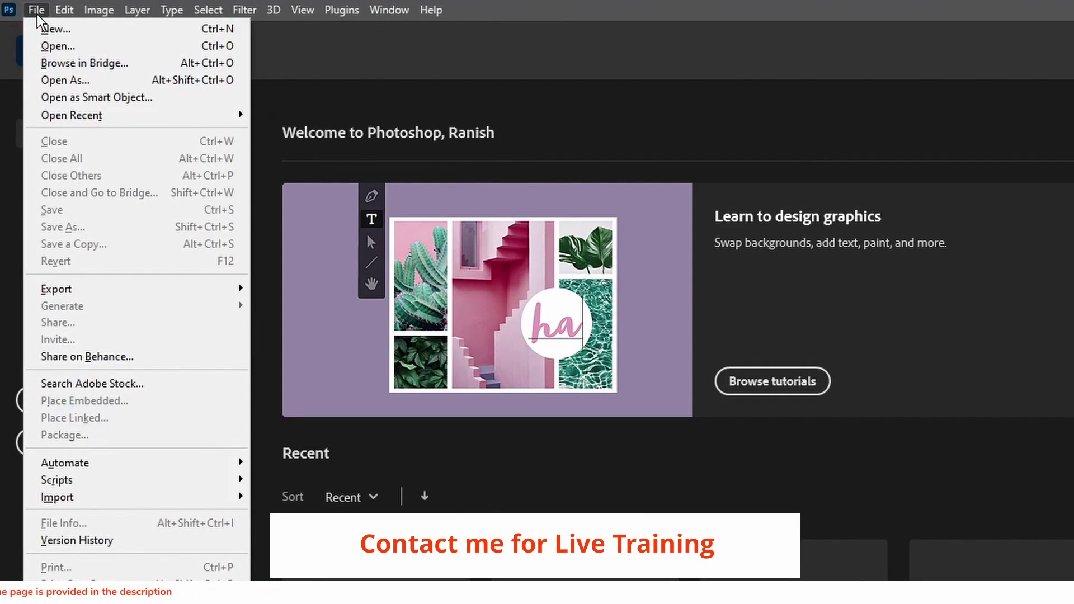
{"action": "left_click", "coordinate": [47, 29]}
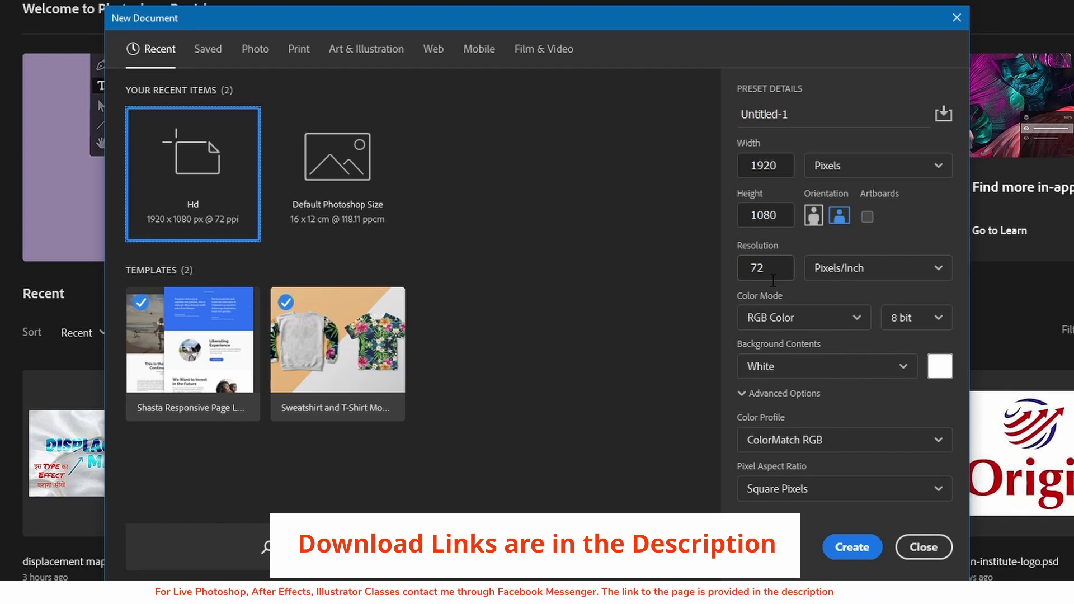
{"action": "left_click", "coordinate": [878, 274]}
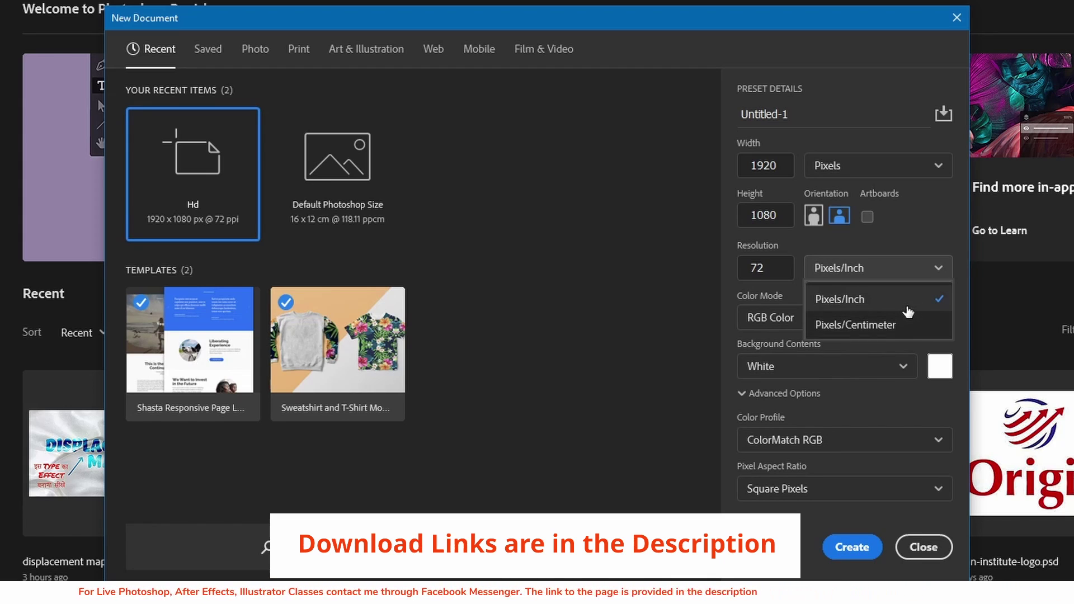
{"action": "left_click", "coordinate": [907, 232]}
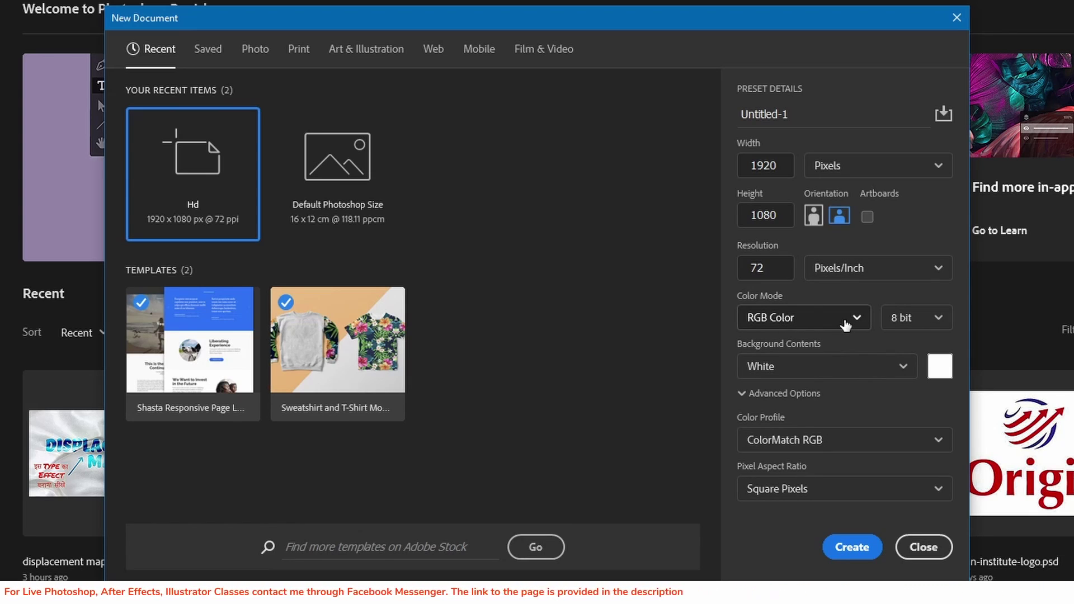
{"action": "left_click", "coordinate": [846, 325]}
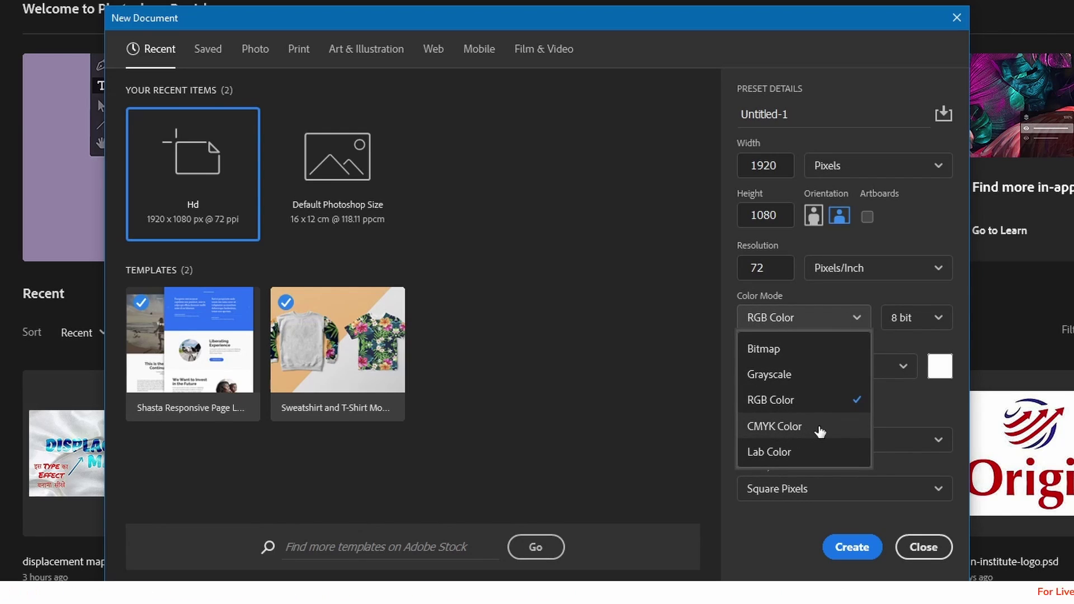
{"action": "left_click", "coordinate": [881, 298]}
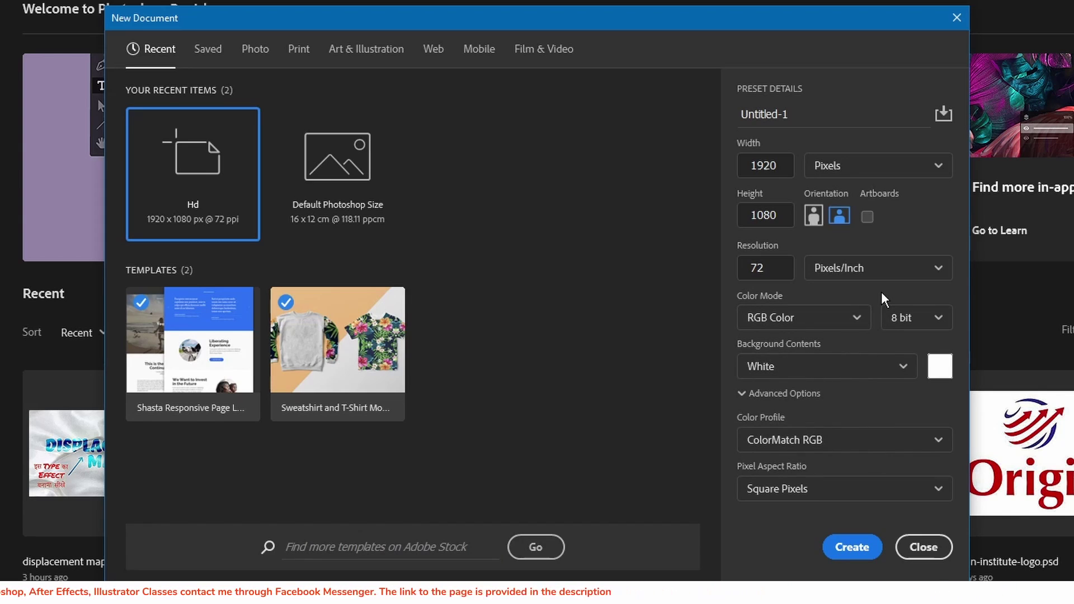
{"action": "left_click", "coordinate": [857, 557]}
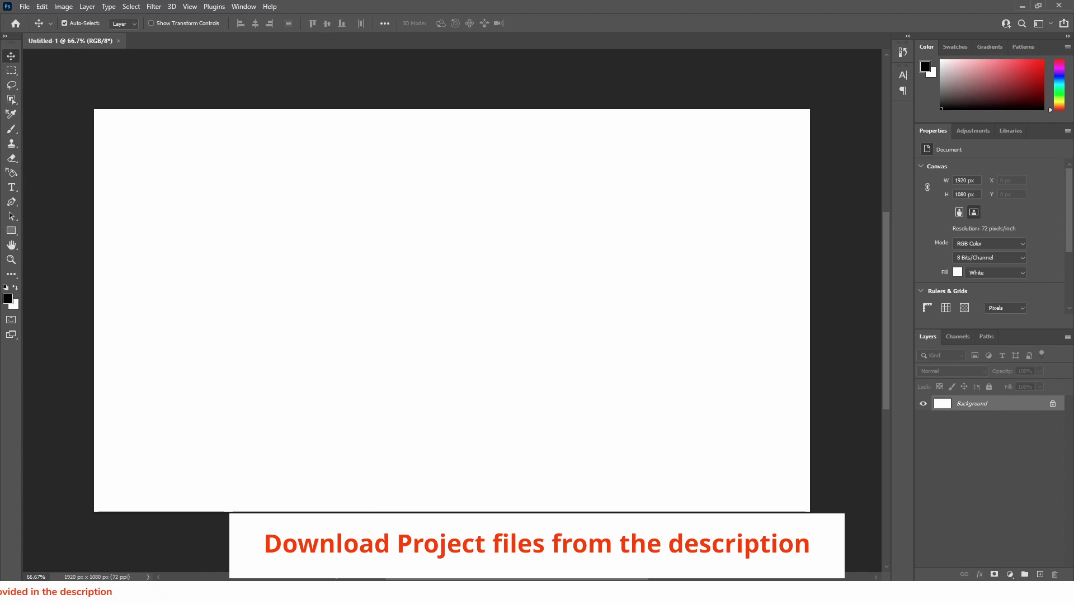
Place the white satin fabric JPG from the Downloads folder into the blank document.
{"action": "key", "text": "super+e"}
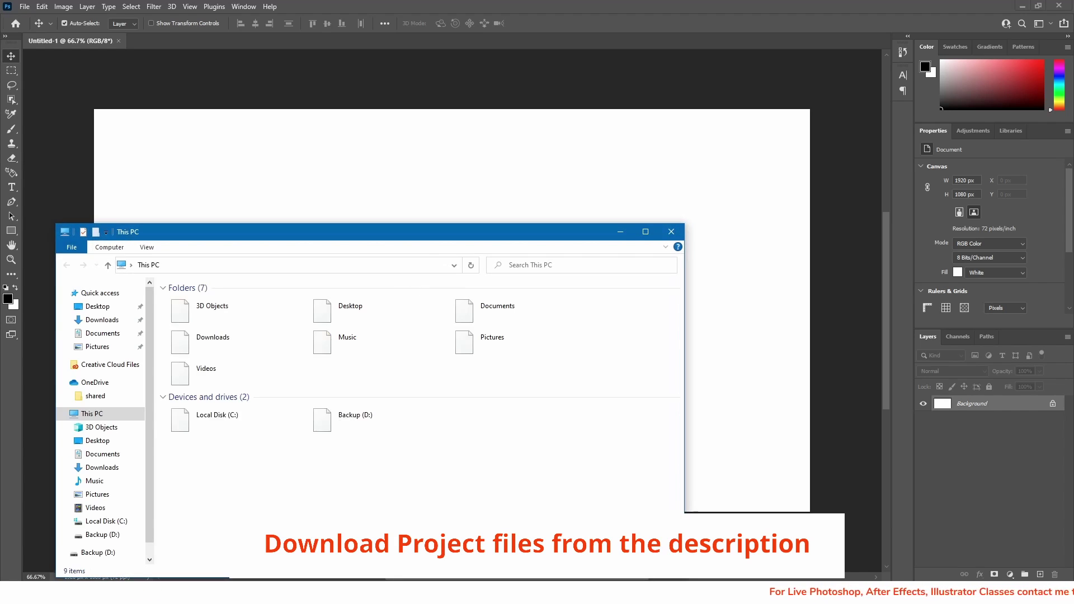
{"action": "left_click_drag", "start_coordinate": [283, 229], "coordinate": [669, 178]}
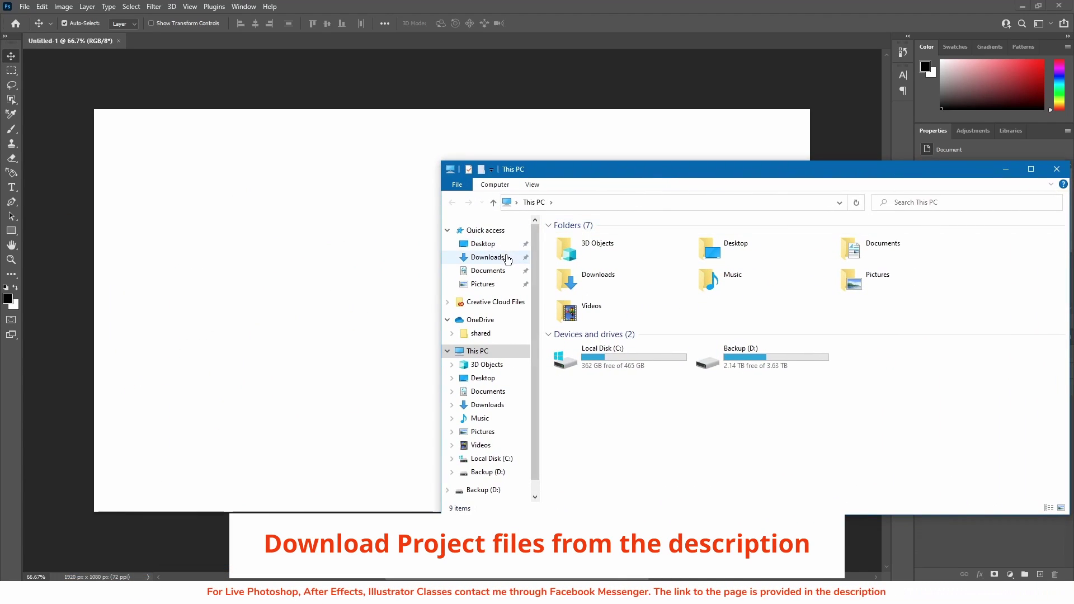
{"action": "left_click", "coordinate": [501, 257]}
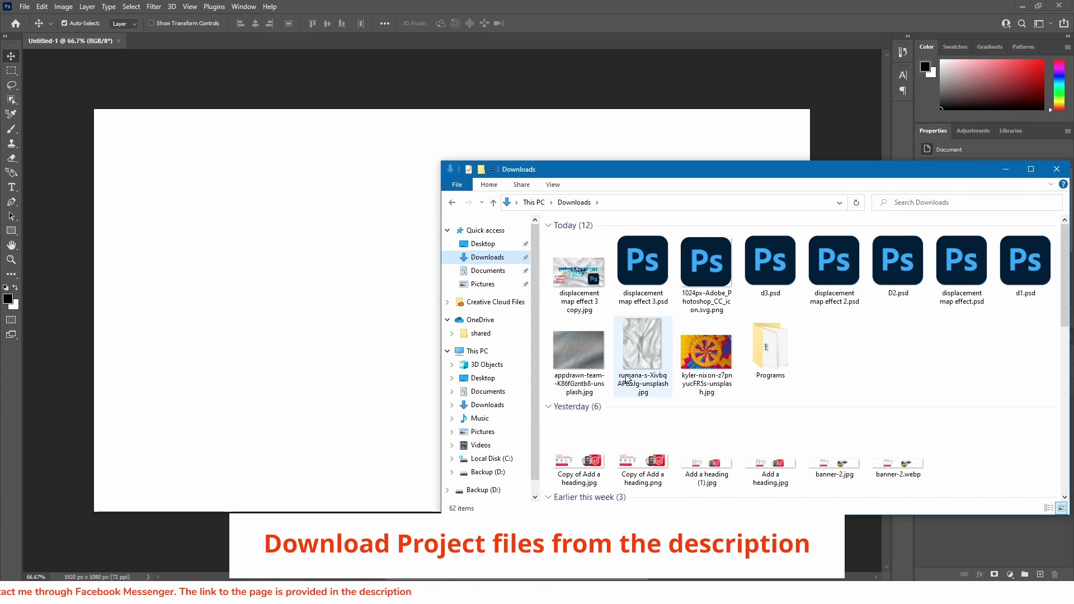
{"action": "left_click_drag", "start_coordinate": [646, 358], "coordinate": [354, 338]}
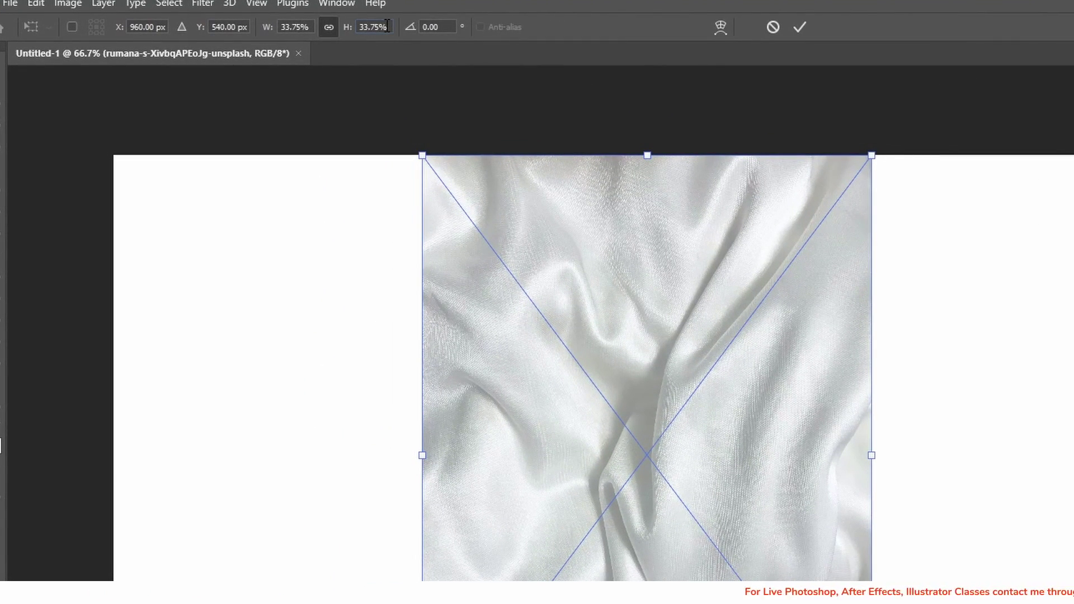
Rotate the placed satin image by 90 degrees.
{"action": "left_click", "coordinate": [387, 26]}
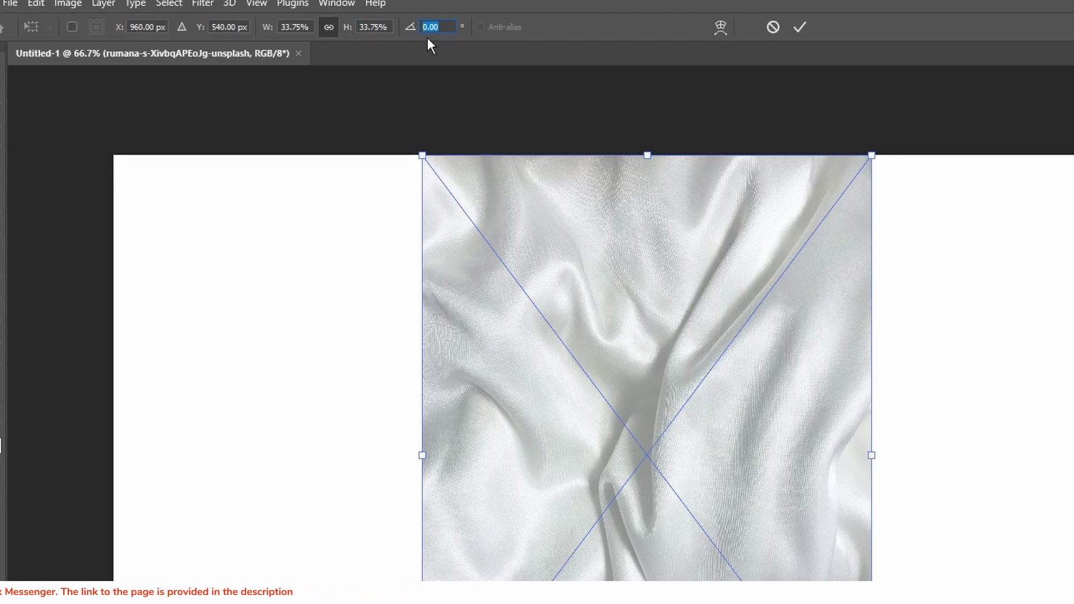
{"action": "type", "text": "90"}
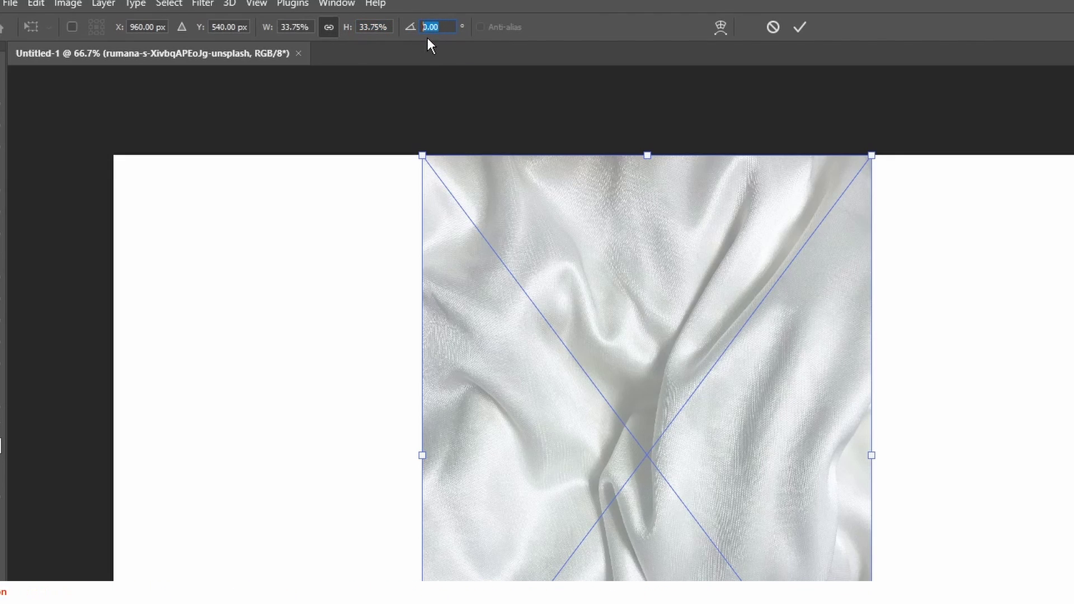
{"action": "key", "text": "Return"}
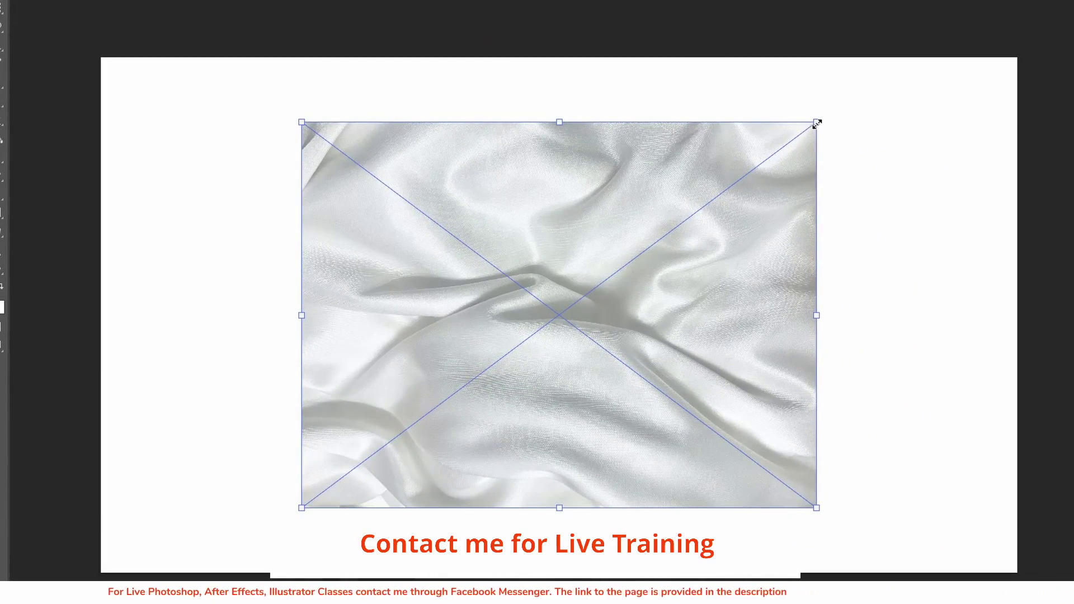
Scale the satin image to about 60.55% so it covers the whole canvas, and commit the transform.
{"action": "left_click_drag", "start_coordinate": [816, 123], "coordinate": [1002, 2]}
{"action": "left_click_drag", "start_coordinate": [303, 508], "coordinate": [93, 601]}
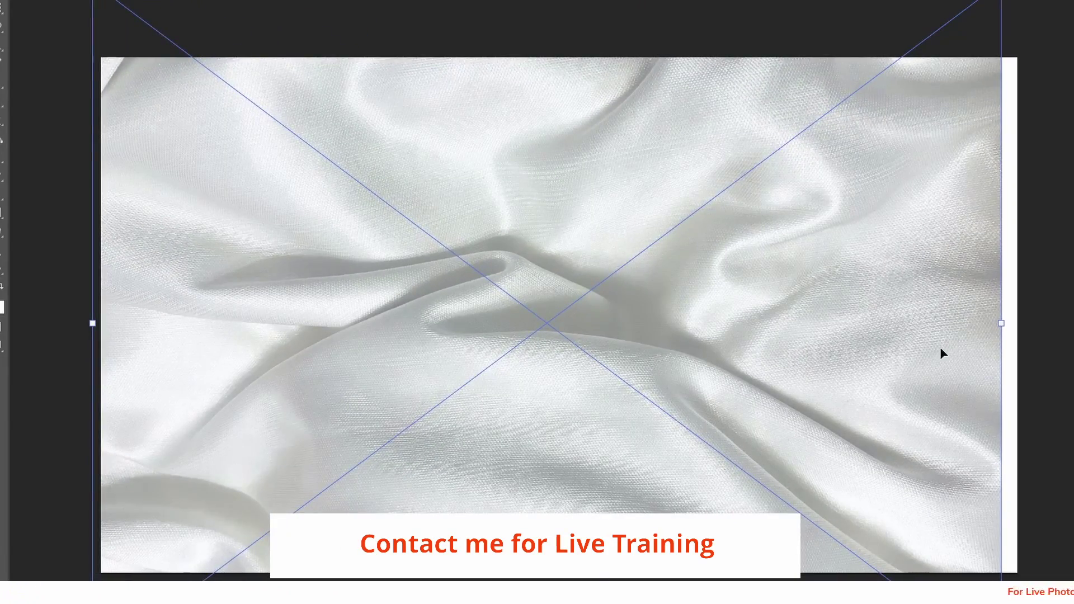
{"action": "left_click_drag", "start_coordinate": [1009, 327], "coordinate": [1032, 325]}
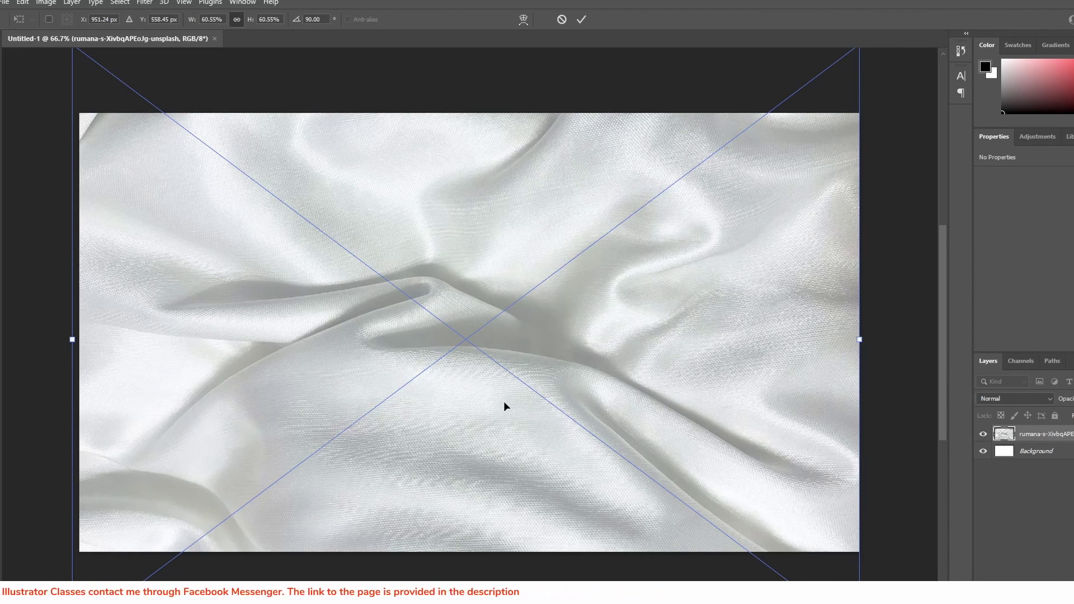
{"action": "left_click", "coordinate": [581, 20]}
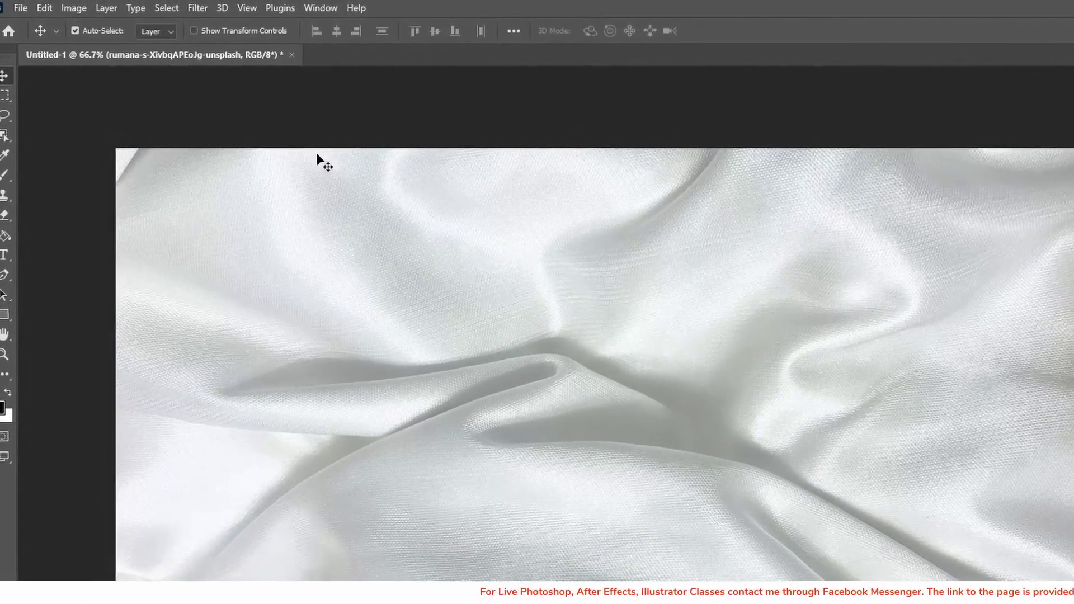
Apply a Gaussian Blur with a 1.0 pixel radius to the satin image layer.
{"action": "left_click", "coordinate": [200, 12]}
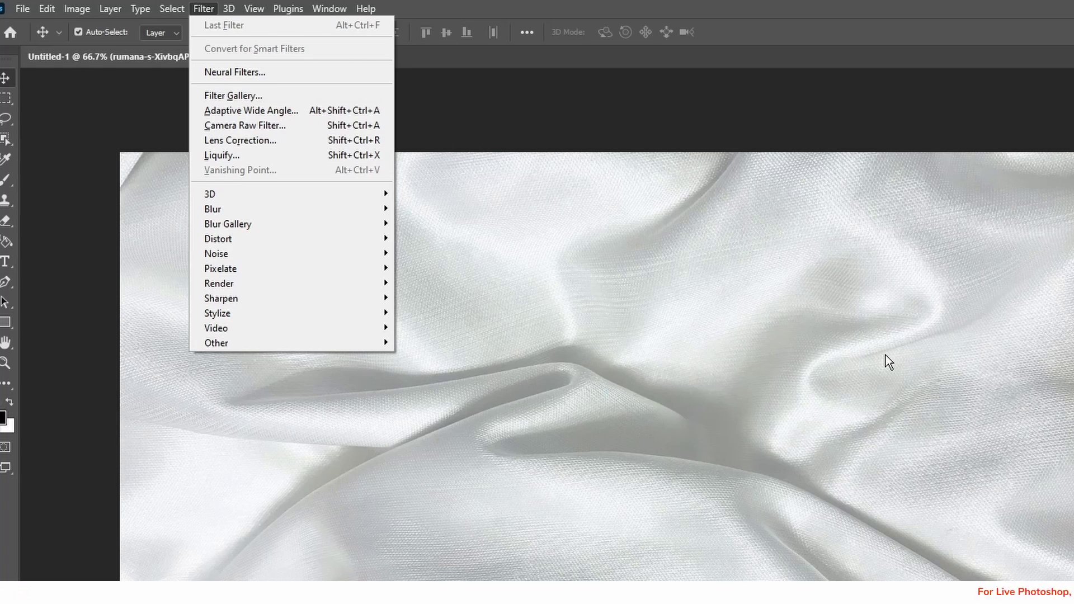
{"action": "left_click", "coordinate": [201, 8]}
{"action": "left_click", "coordinate": [201, 8]}
{"action": "mouse_move", "coordinate": [235, 209]}
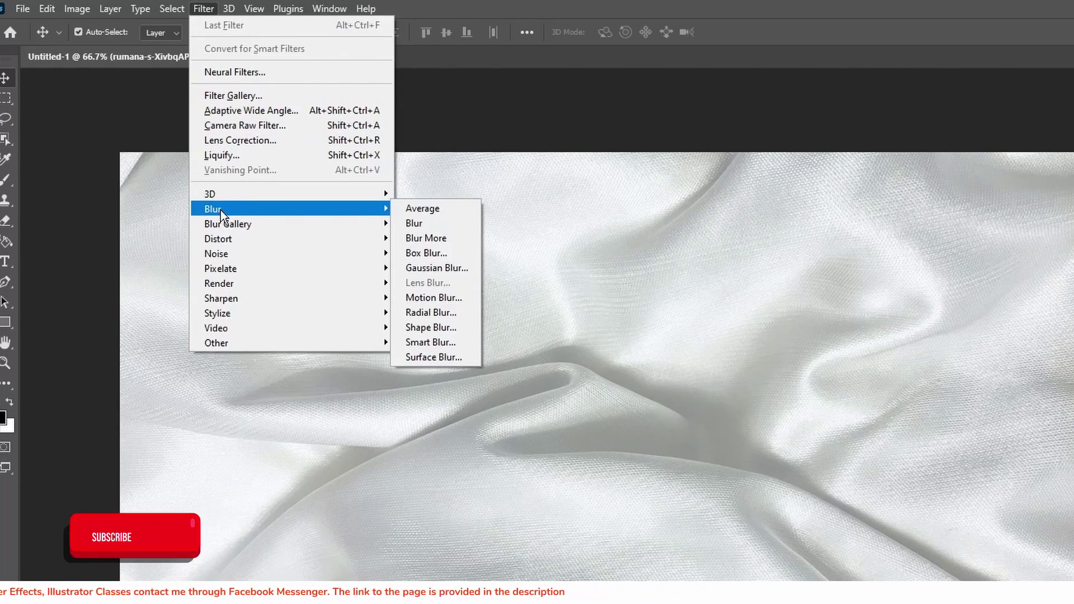
{"action": "left_click", "coordinate": [448, 268]}
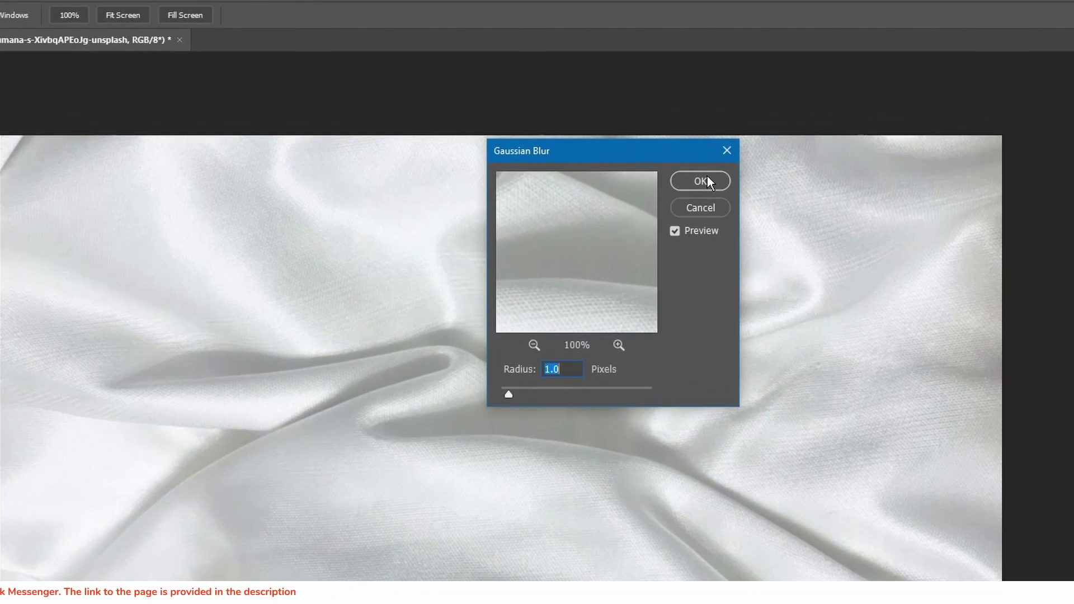
{"action": "left_click", "coordinate": [705, 149]}
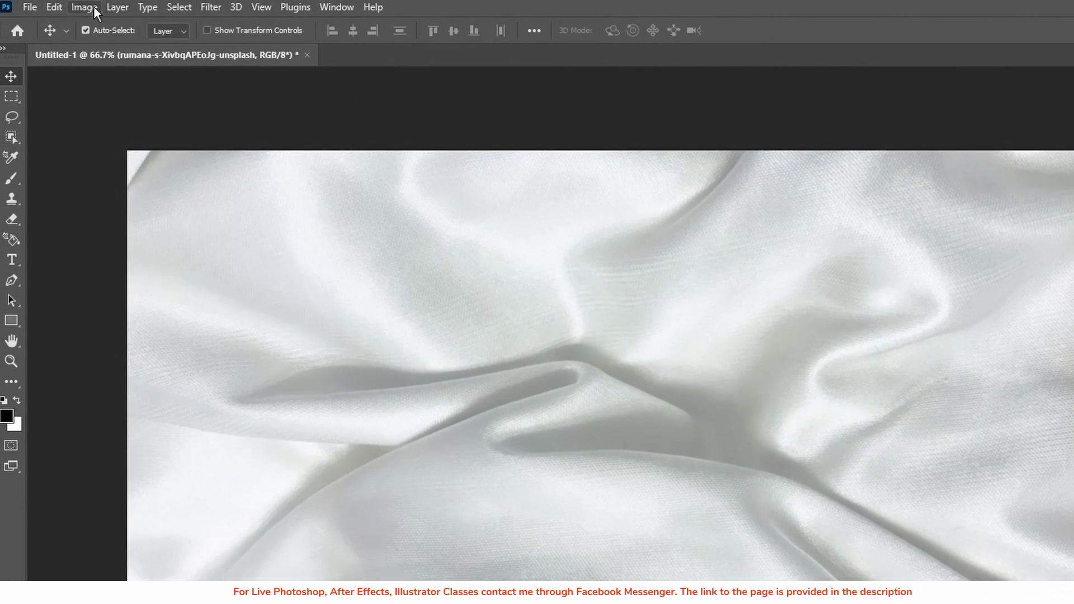
Apply a Black & White adjustment with the Default preset to the satin image layer.
{"action": "left_click", "coordinate": [90, 6]}
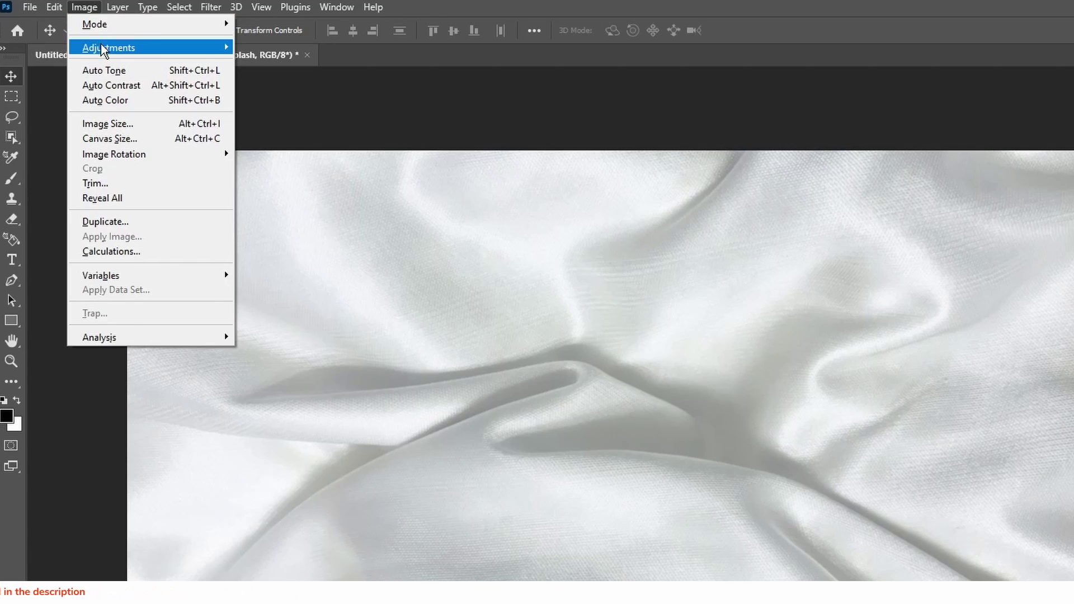
{"action": "mouse_move", "coordinate": [102, 51]}
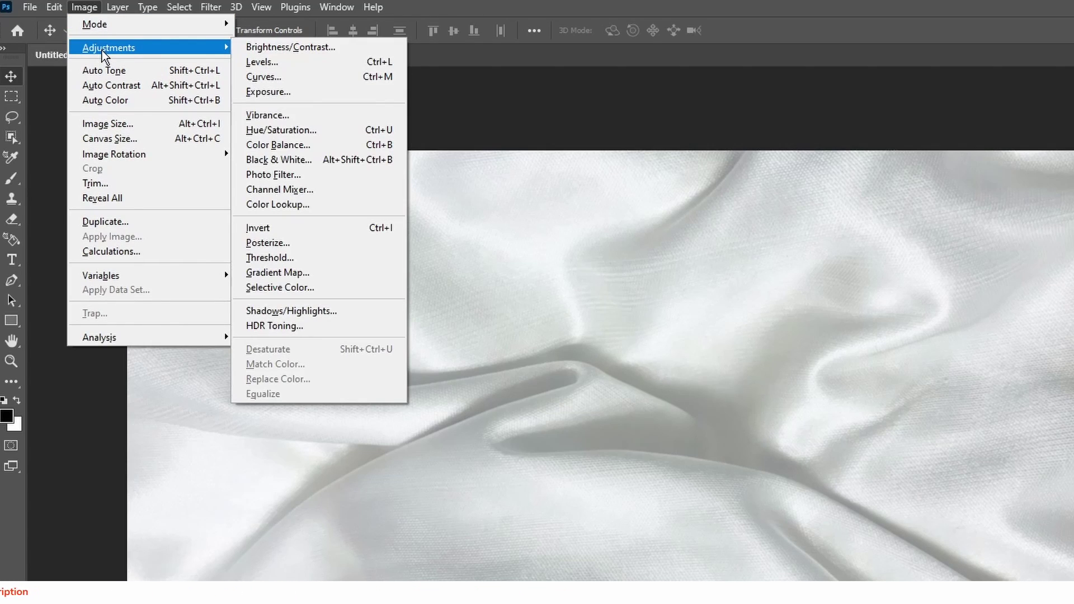
{"action": "left_click", "coordinate": [330, 159]}
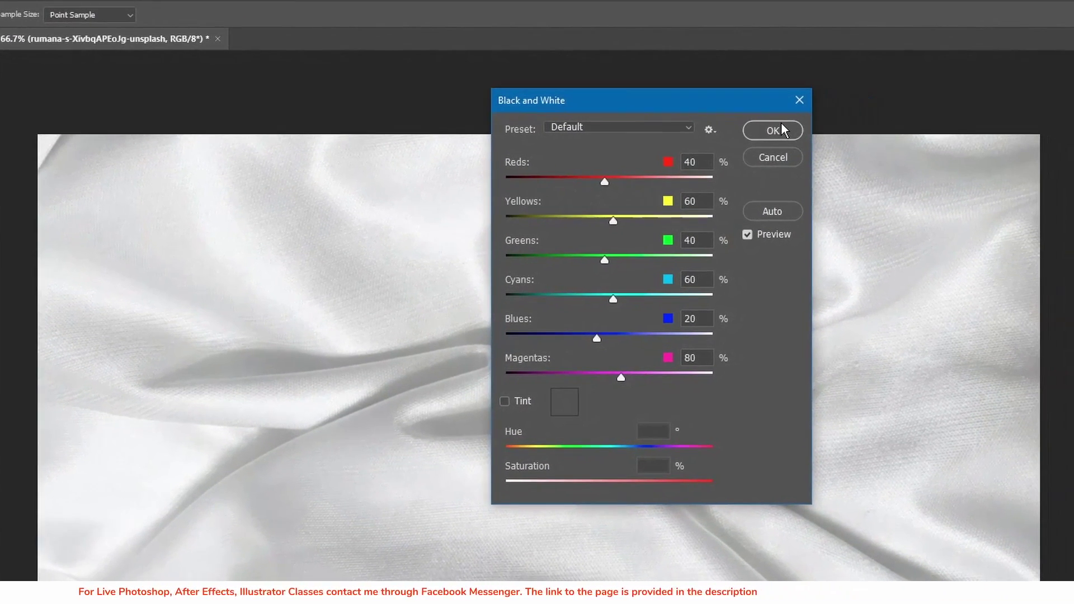
{"action": "left_click", "coordinate": [781, 122]}
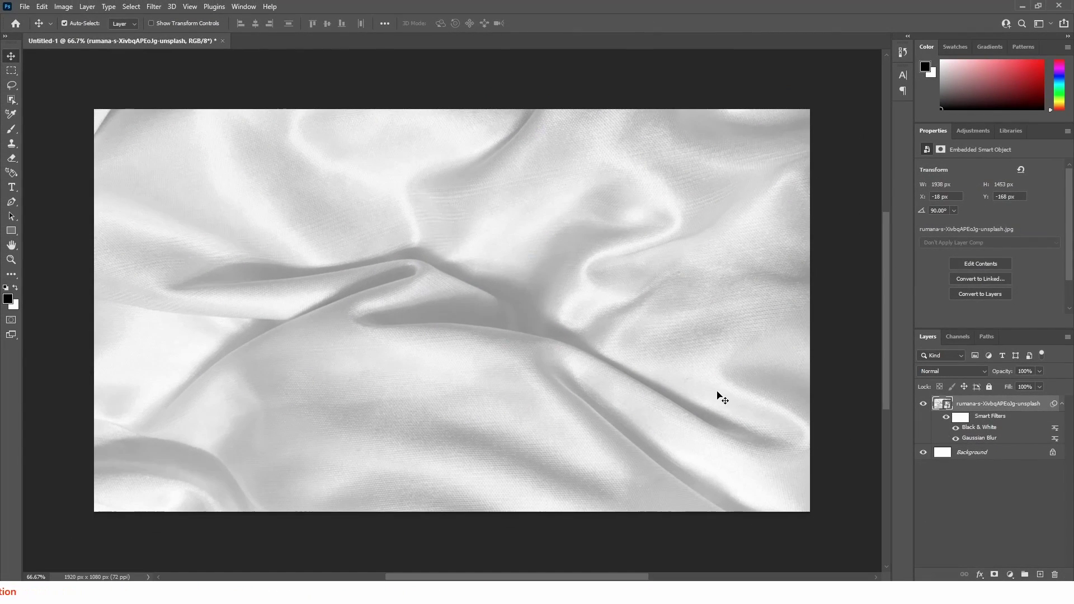
Save the document on the computer in Downloads as a Photoshop file named "dis 1", with Maximize Compatibility on.
{"action": "left_click", "coordinate": [24, 6]}
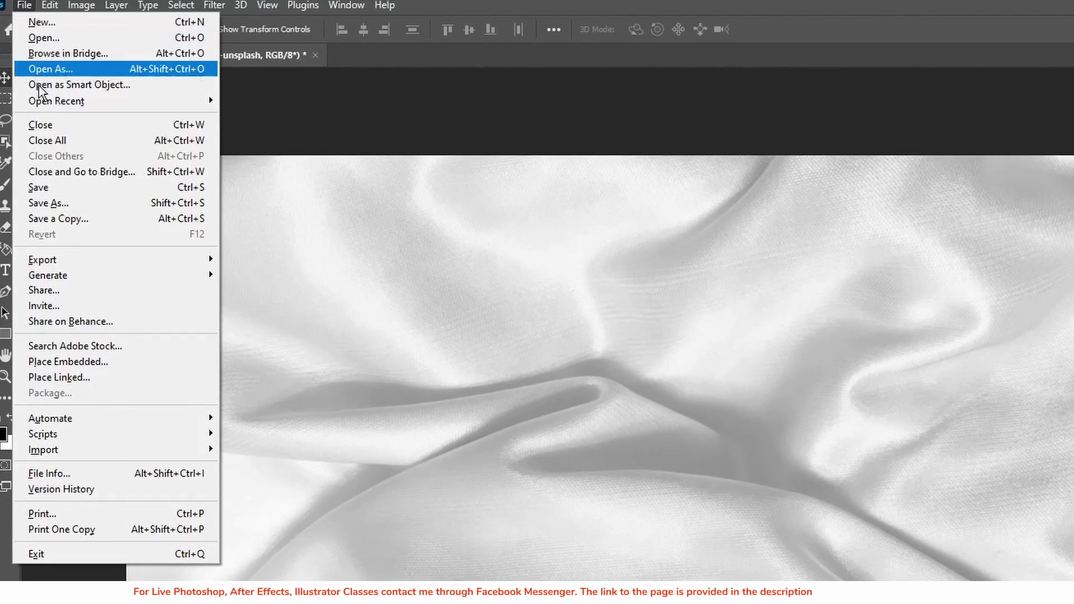
{"action": "left_click", "coordinate": [49, 203]}
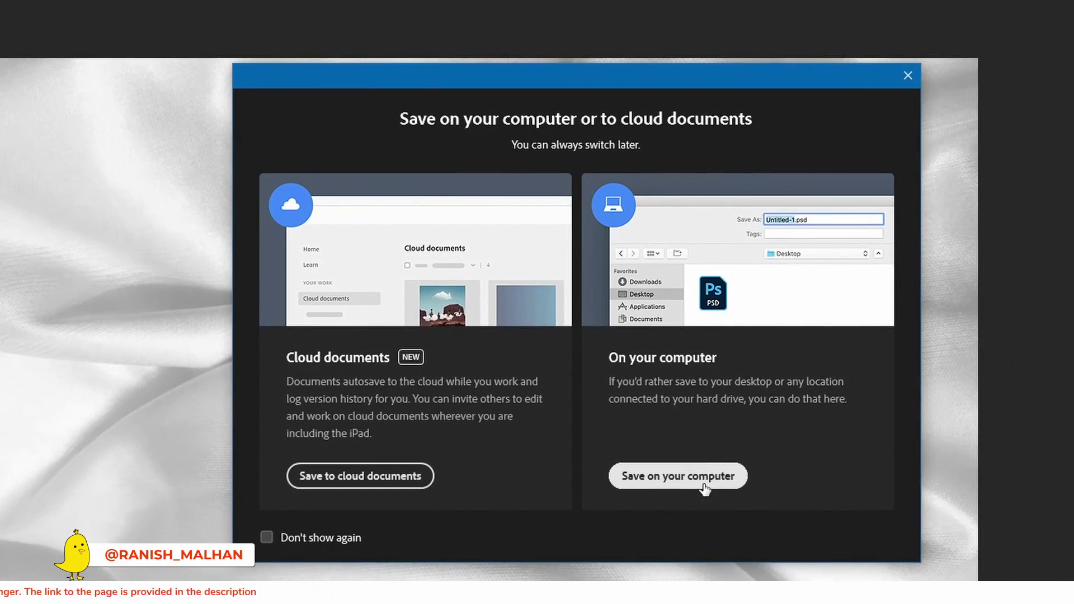
{"action": "left_click", "coordinate": [737, 506]}
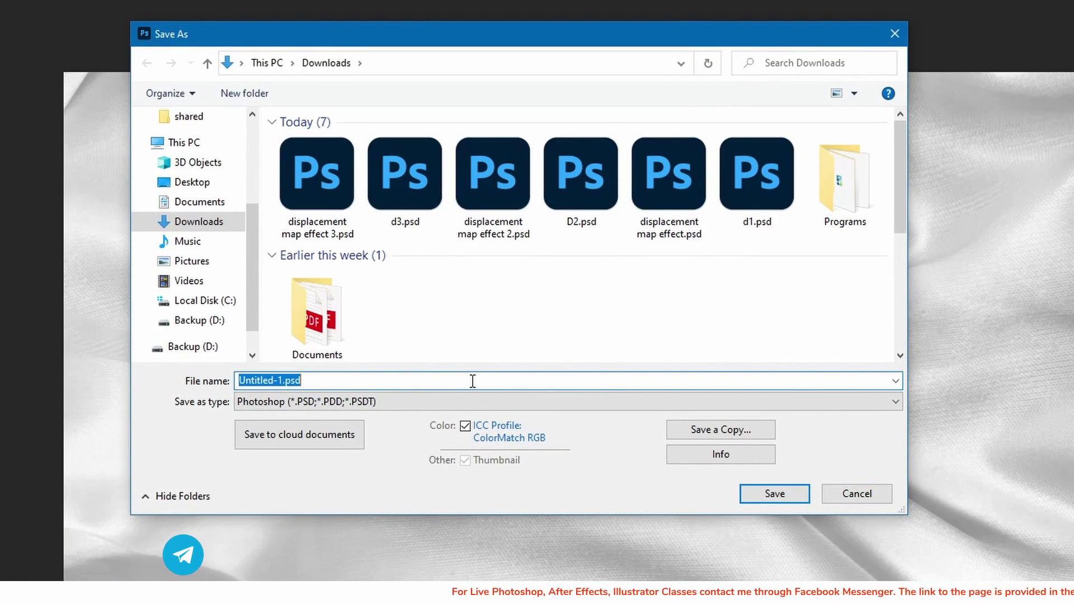
{"action": "type", "text": "d"}
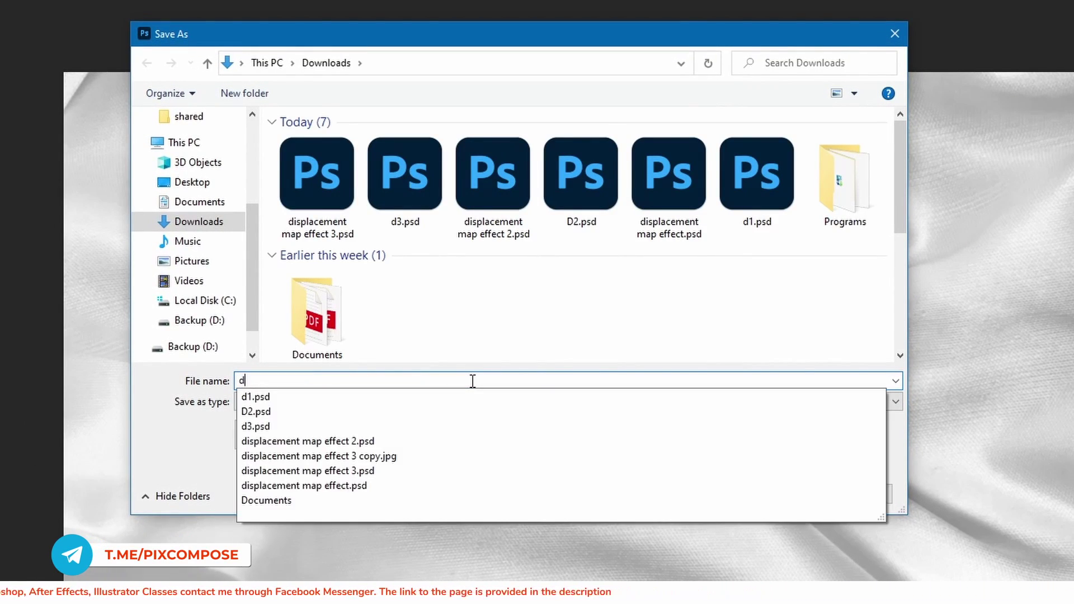
{"action": "type", "text": "is 1"}
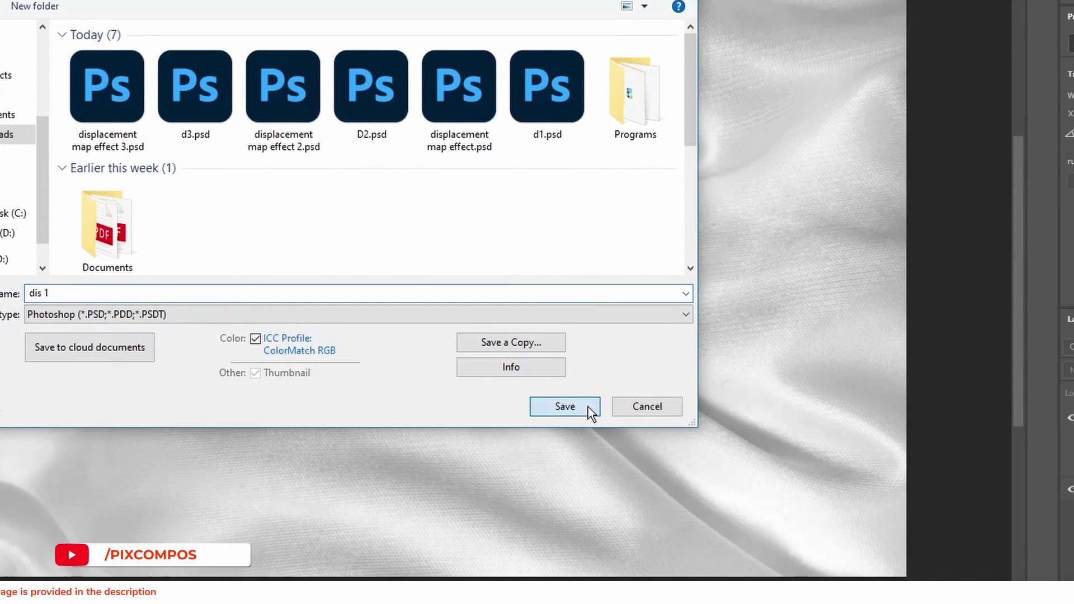
{"action": "left_click", "coordinate": [587, 409]}
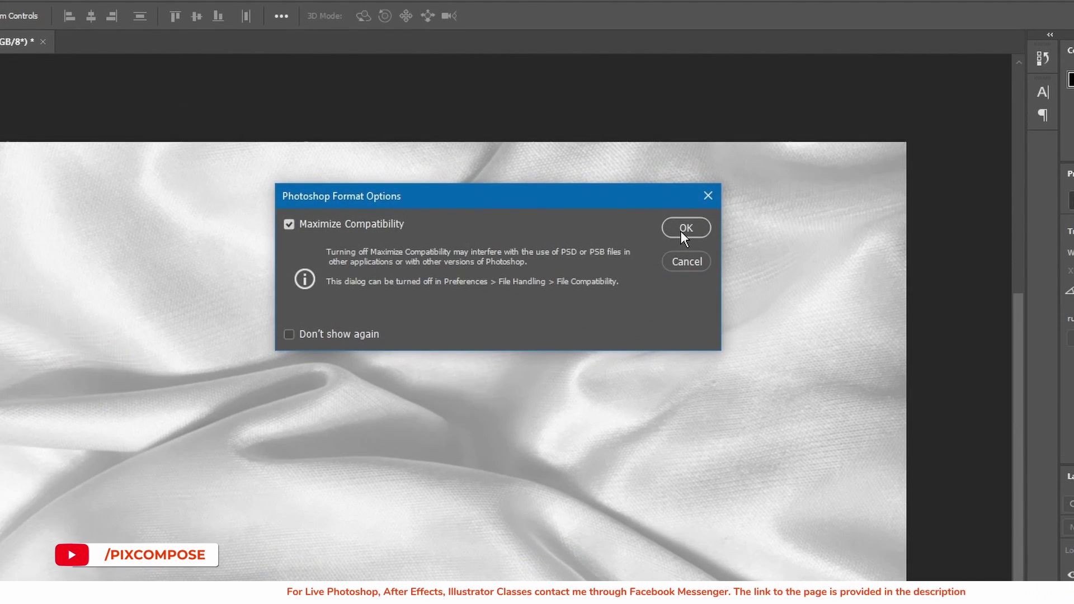
{"action": "left_click", "coordinate": [684, 230]}
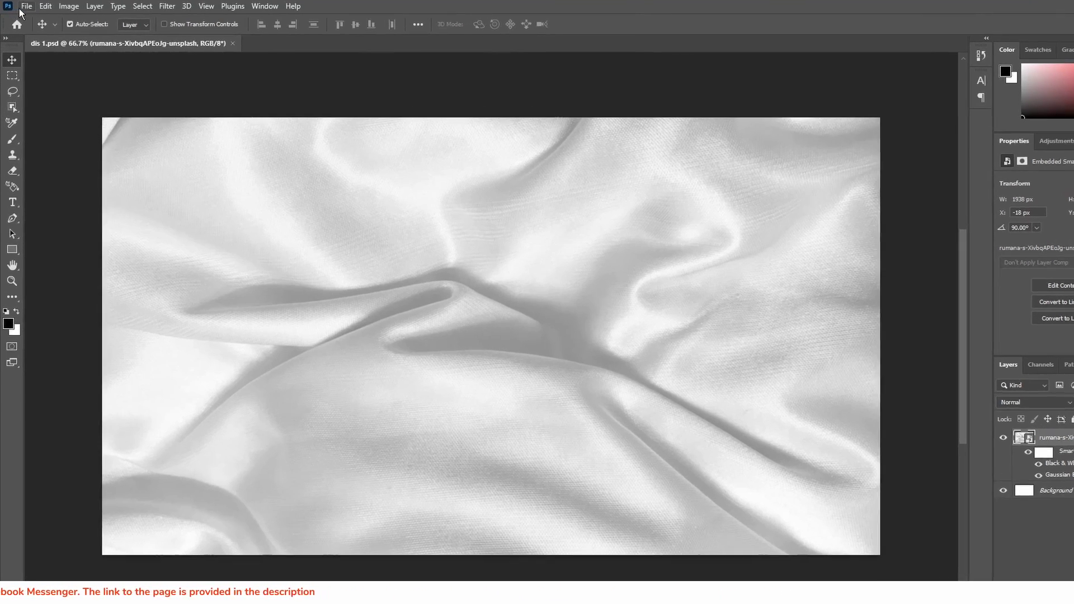
Save the document as a second Photoshop file named "displacement map effect 4.psd" in Downloads on the computer, with Maximize Compatibility on.
{"action": "left_click", "coordinate": [24, 6]}
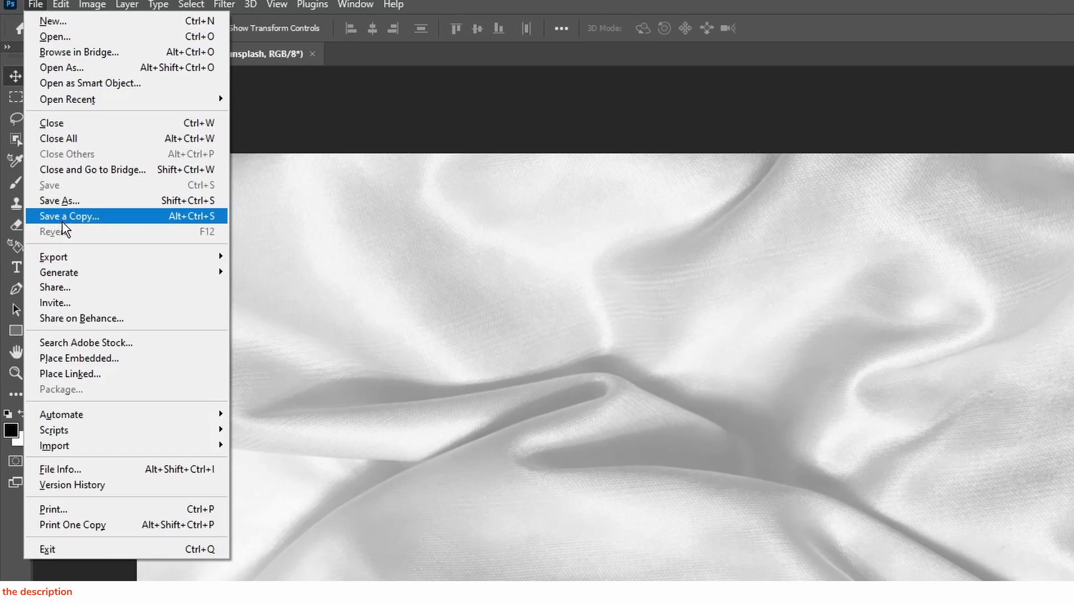
{"action": "left_click", "coordinate": [64, 205]}
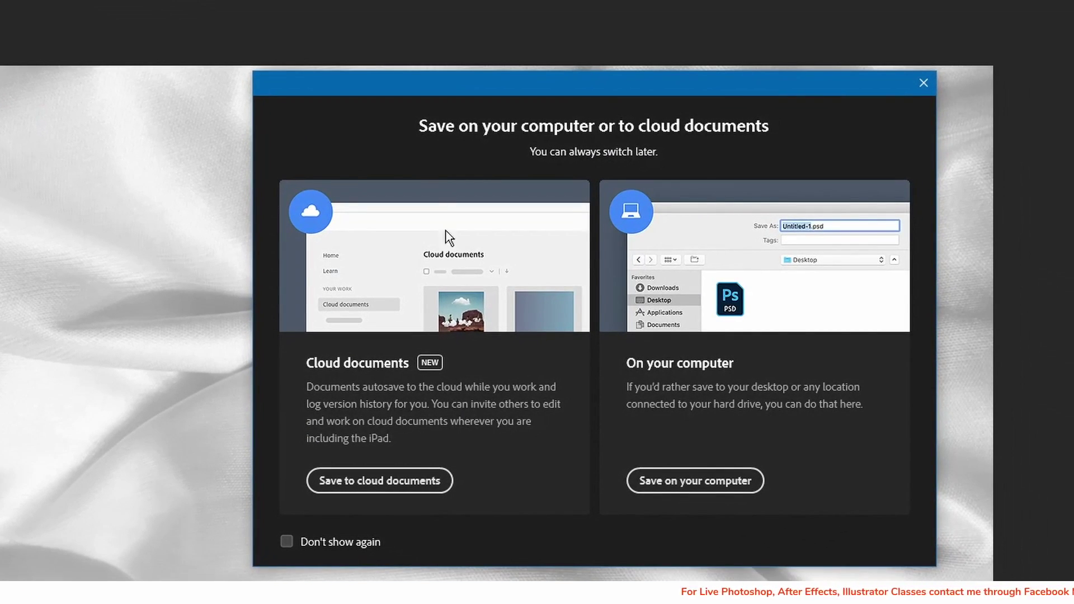
{"action": "left_click", "coordinate": [708, 489]}
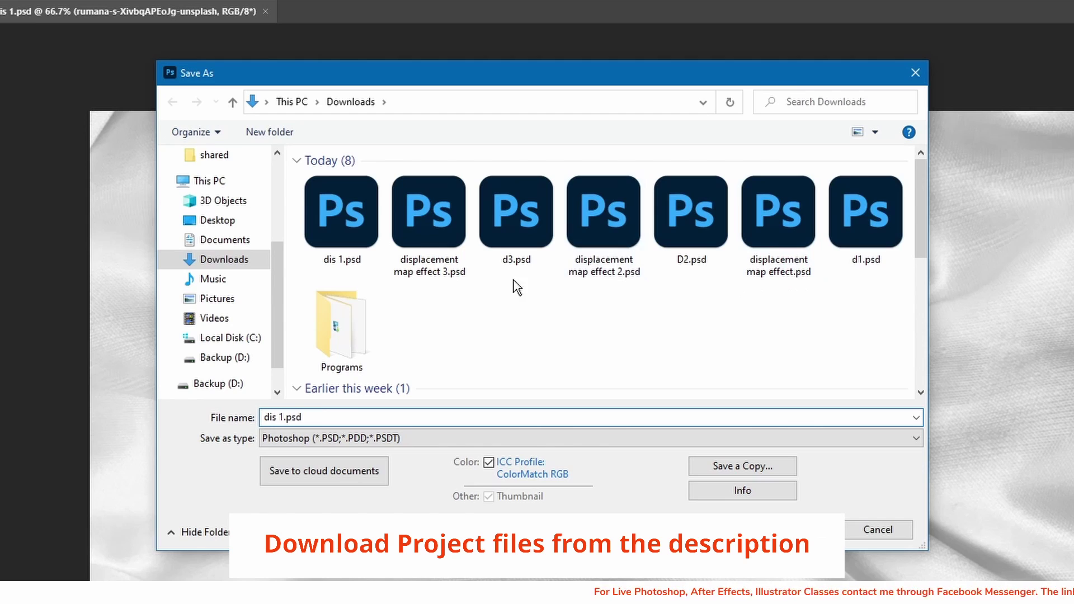
{"action": "left_click", "coordinate": [429, 267]}
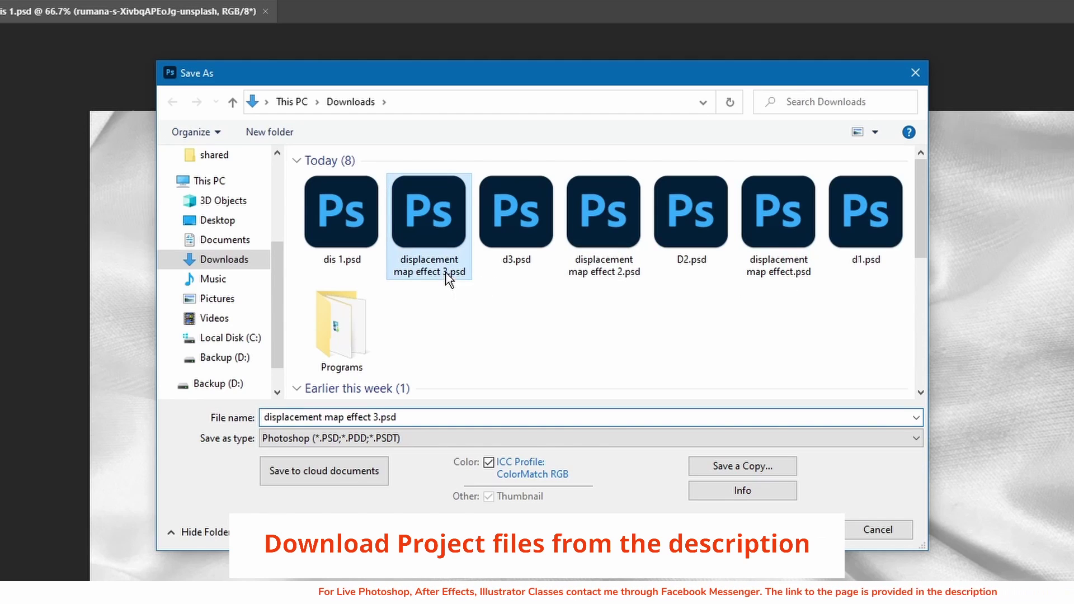
{"action": "left_click", "coordinate": [378, 419]}
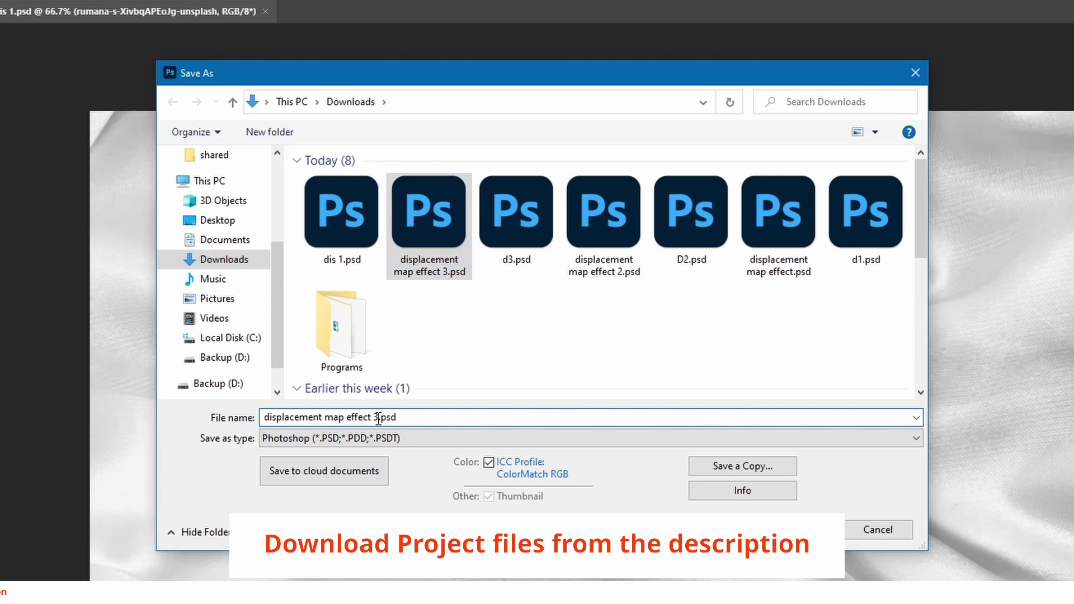
{"action": "key", "text": "BackSpace"}
{"action": "type", "text": "4"}
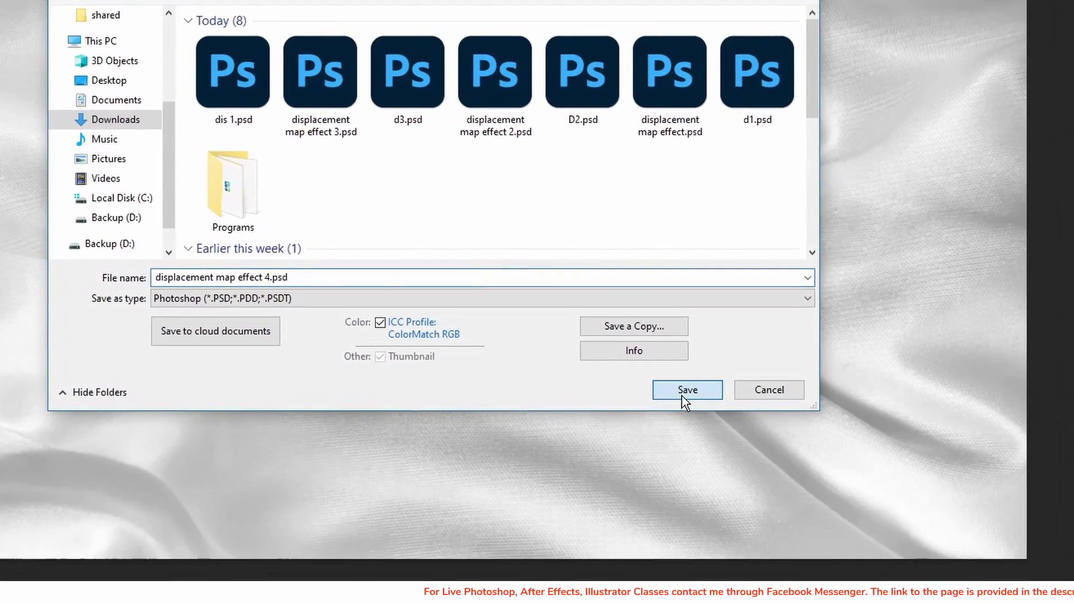
{"action": "left_click", "coordinate": [780, 534]}
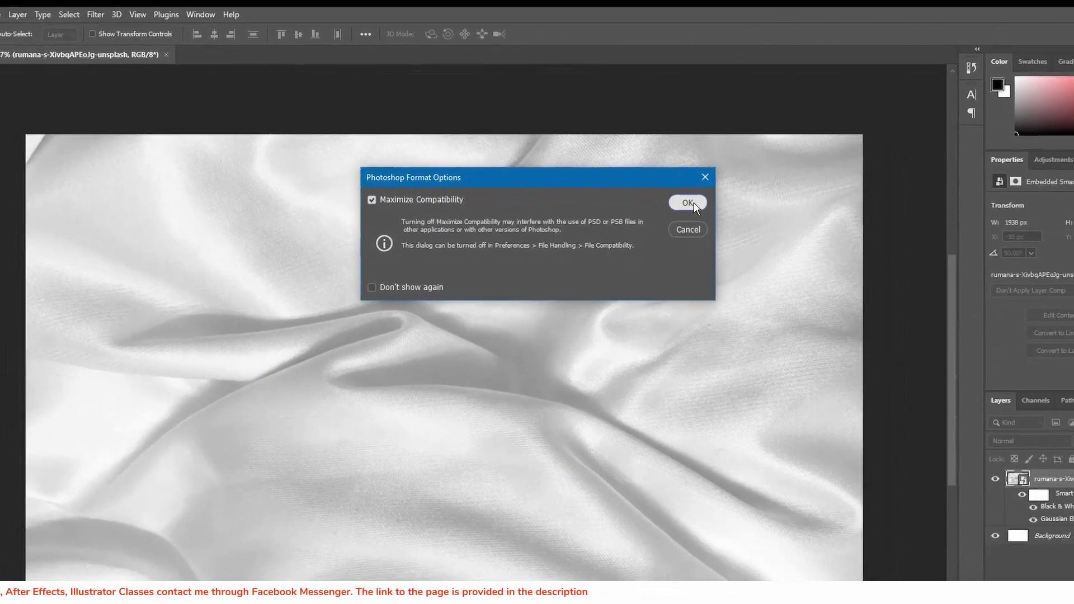
{"action": "left_click", "coordinate": [739, 198]}
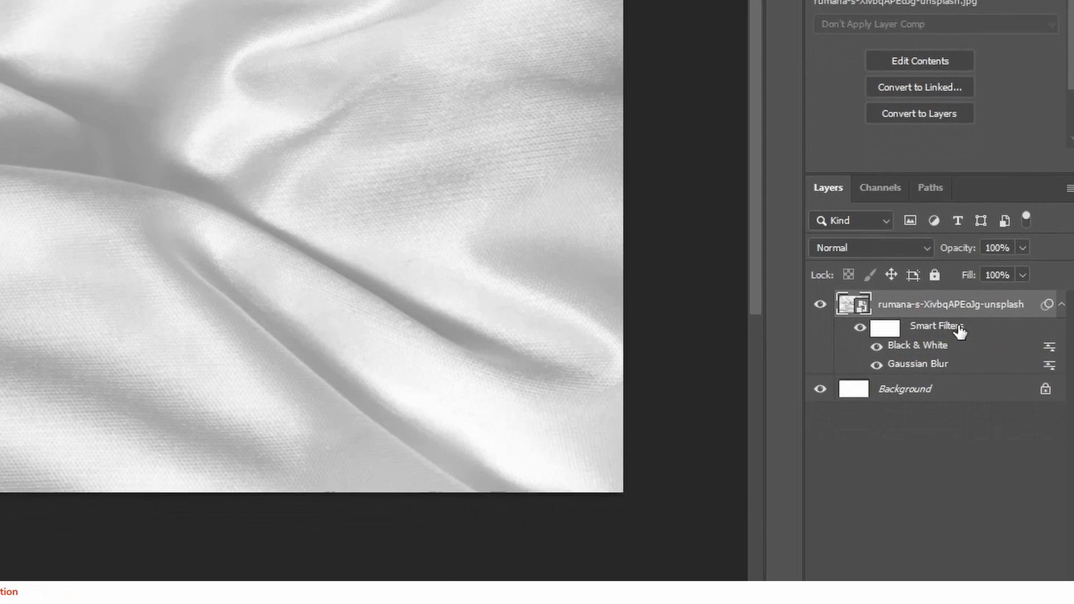
Delete the Black & White and Gaussian Blur smart filters from the satin image layer.
{"action": "left_click_drag", "start_coordinate": [959, 367], "coordinate": [1001, 503]}
{"action": "left_click_drag", "start_coordinate": [1001, 434], "coordinate": [1049, 571]}
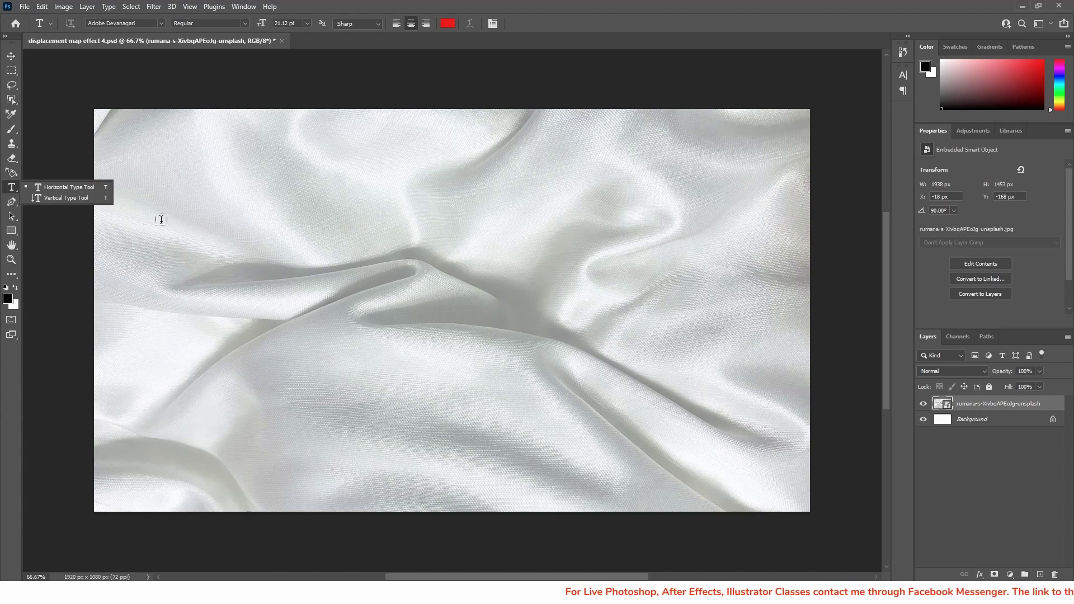
Add a horizontal text layer reading "Displacement Map" on two lines over the satin fabric, and commit it.
{"action": "left_click", "coordinate": [308, 240]}
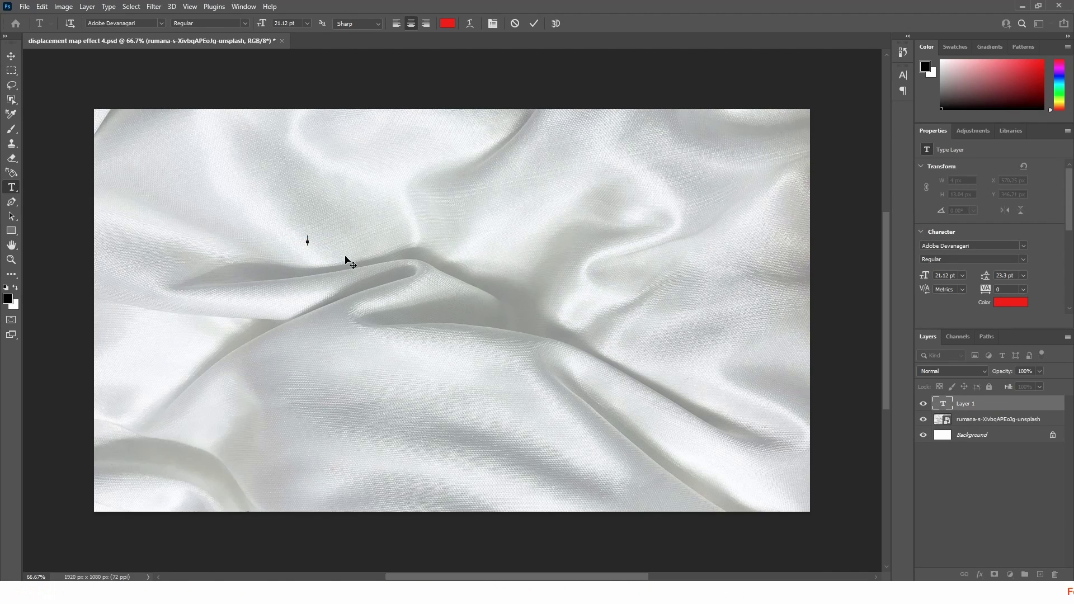
{"action": "type", "text": "Displace"}
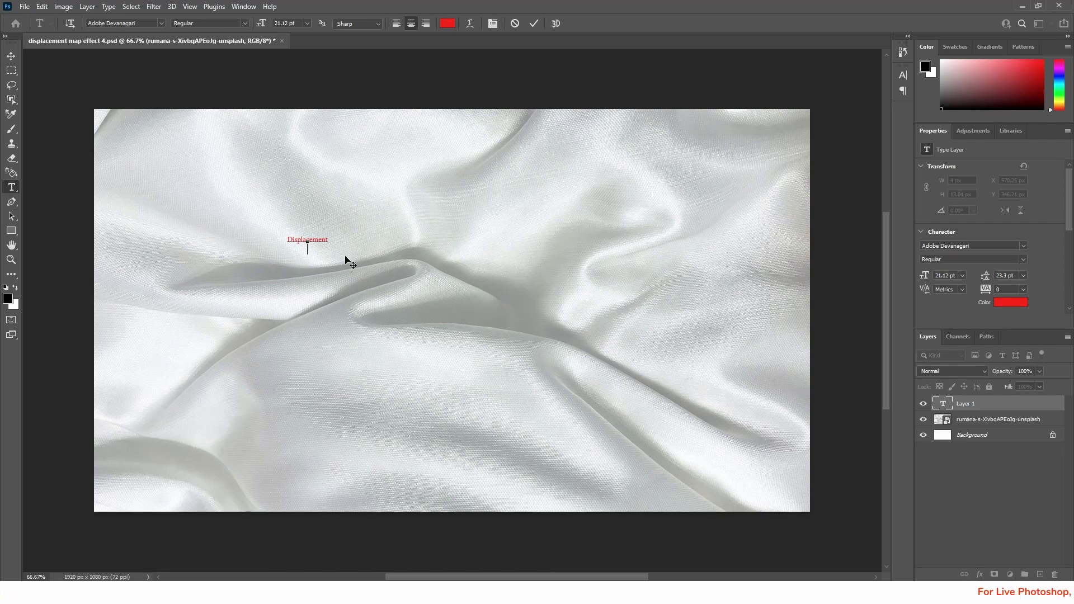
{"action": "type", "text": "ment"}
{"action": "key", "text": "Return"}
{"action": "type", "text": "Map"}
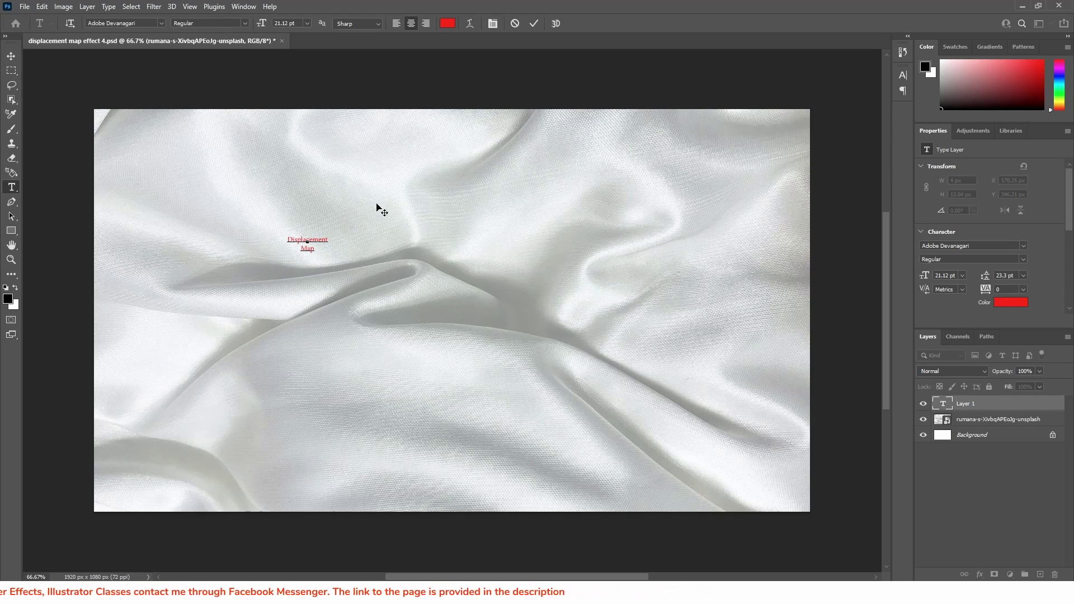
{"action": "left_click", "coordinate": [534, 23]}
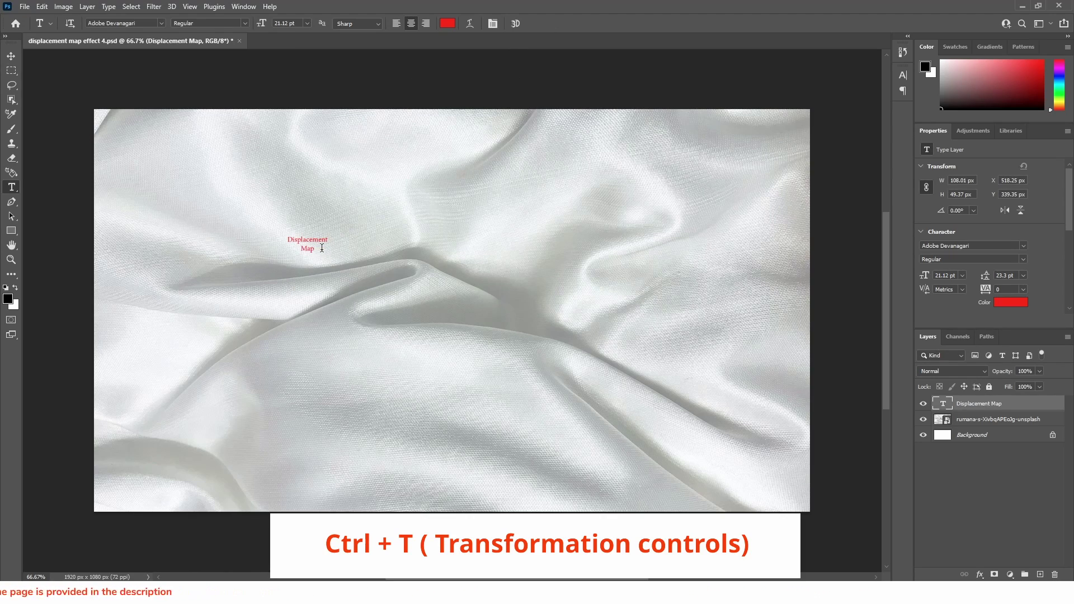
Scale the text layer to about 1034%, move it near the centre of the canvas, and commit the transform.
{"action": "left_click", "coordinate": [11, 56]}
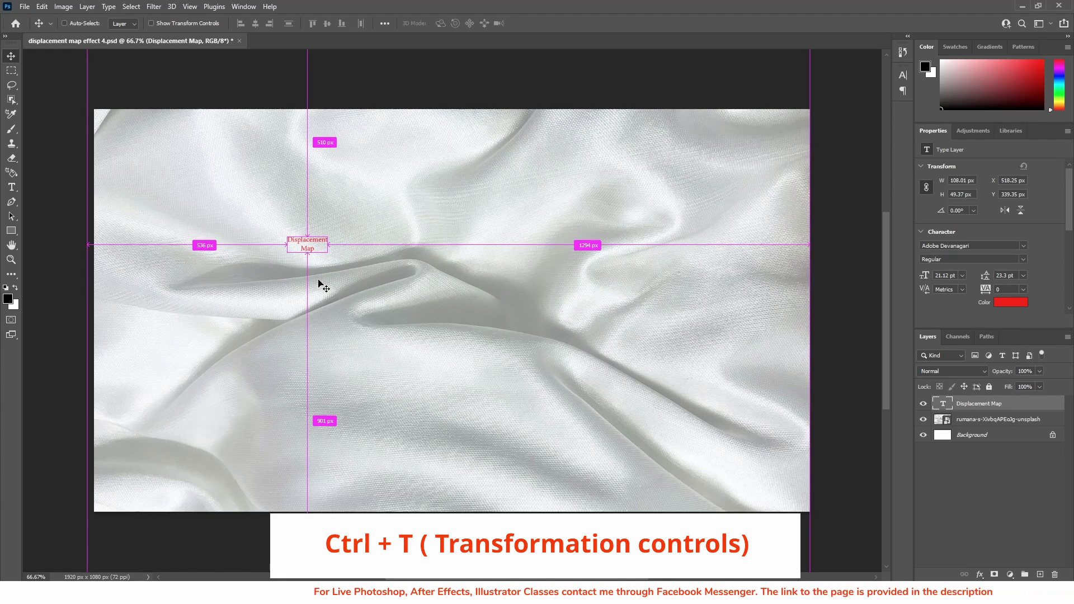
{"action": "key", "text": "ctrl+t"}
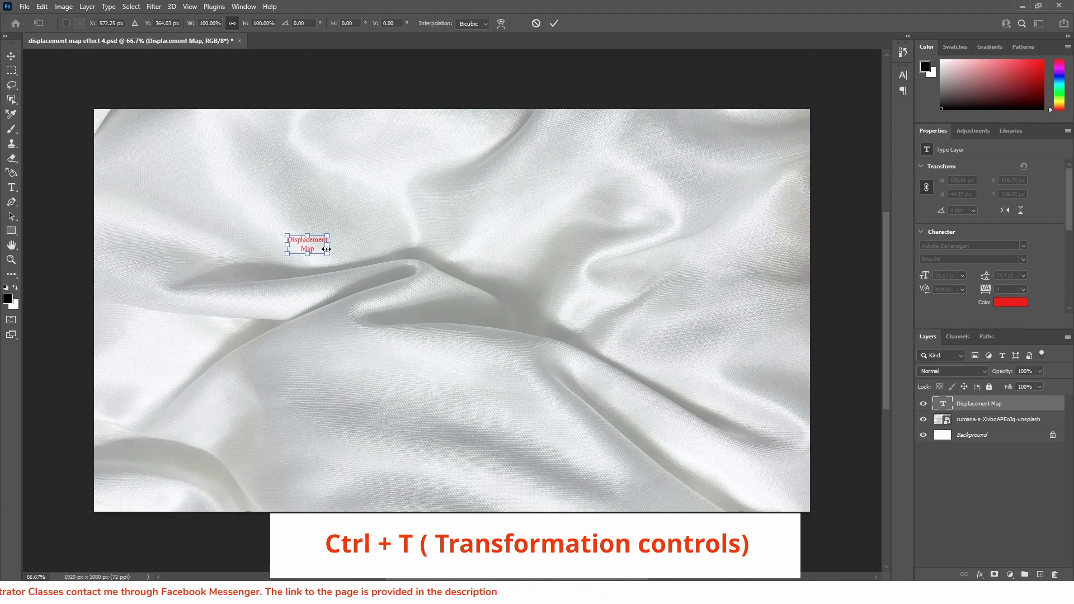
{"action": "left_click_drag", "start_coordinate": [327, 252], "coordinate": [698, 440]}
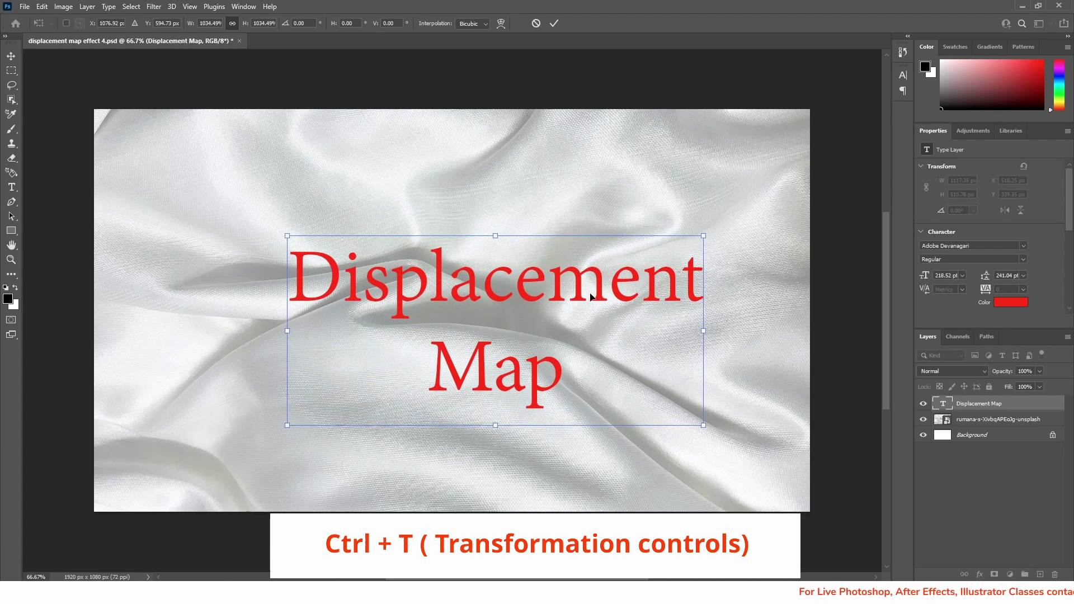
{"action": "left_click_drag", "start_coordinate": [593, 297], "coordinate": [535, 292]}
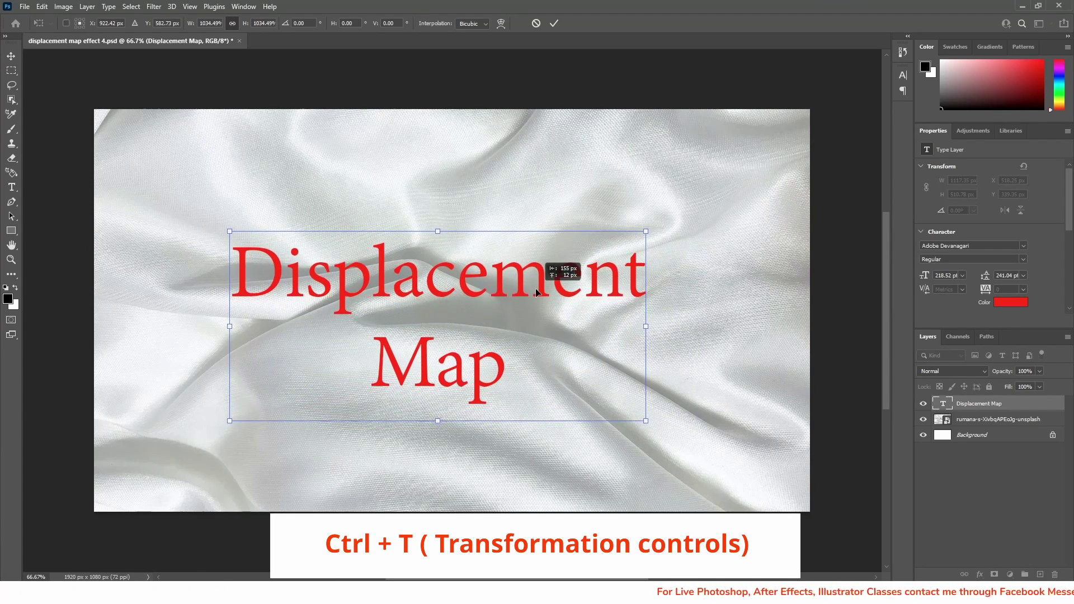
{"action": "left_click", "coordinate": [554, 24]}
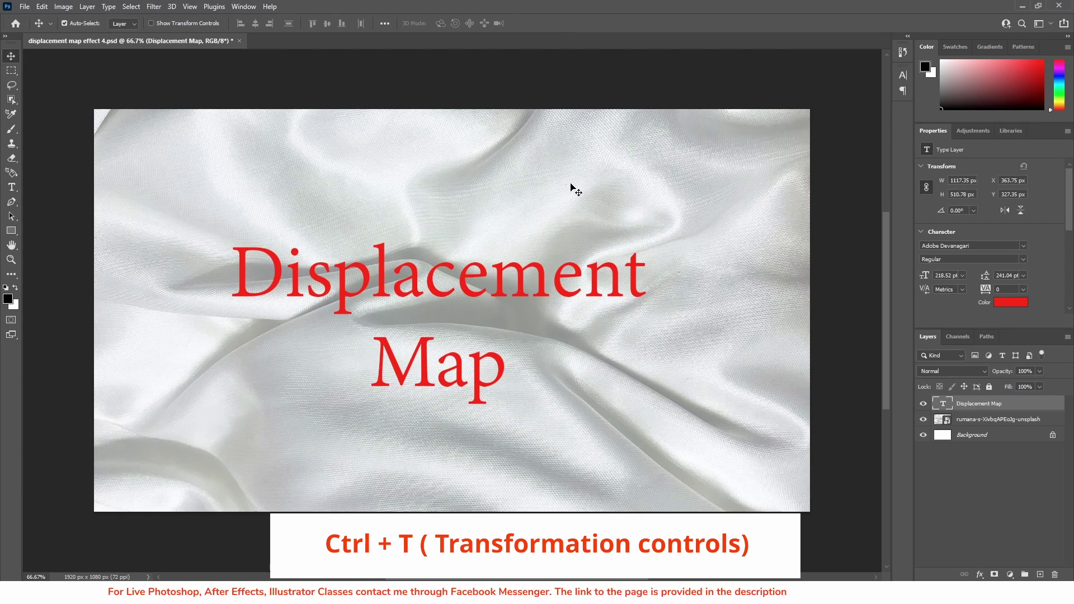
Set the font of the "Displacement Map" text to Bello Caps Pro.
{"action": "left_click", "coordinate": [1023, 247]}
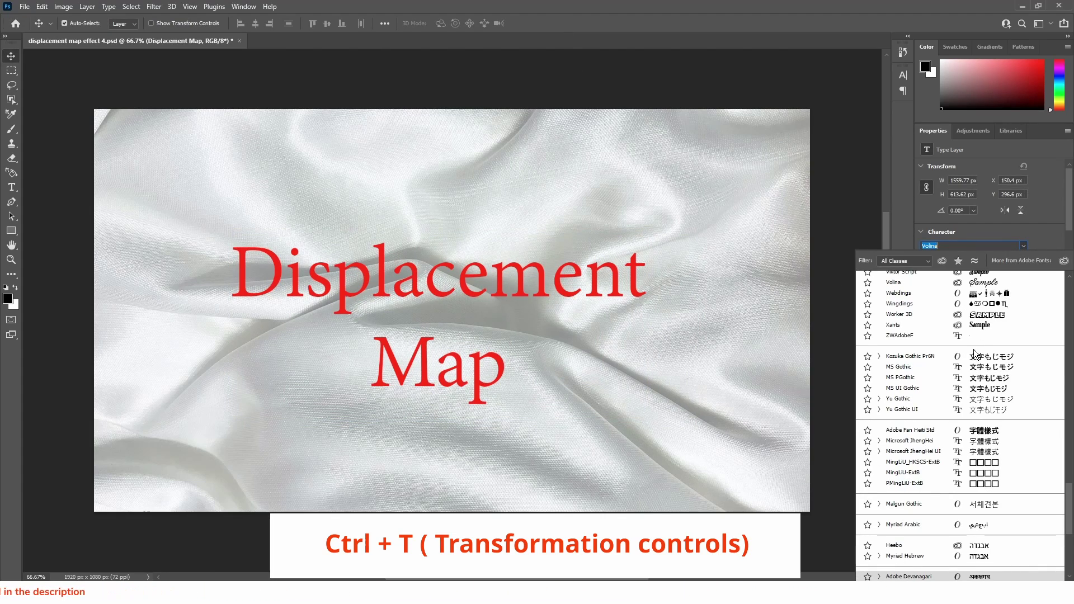
{"action": "scroll", "coordinate": [974, 355], "scroll_direction": "up", "scroll_amount": 4}
{"action": "left_click_drag", "start_coordinate": [1068, 492], "coordinate": [1068, 449]}
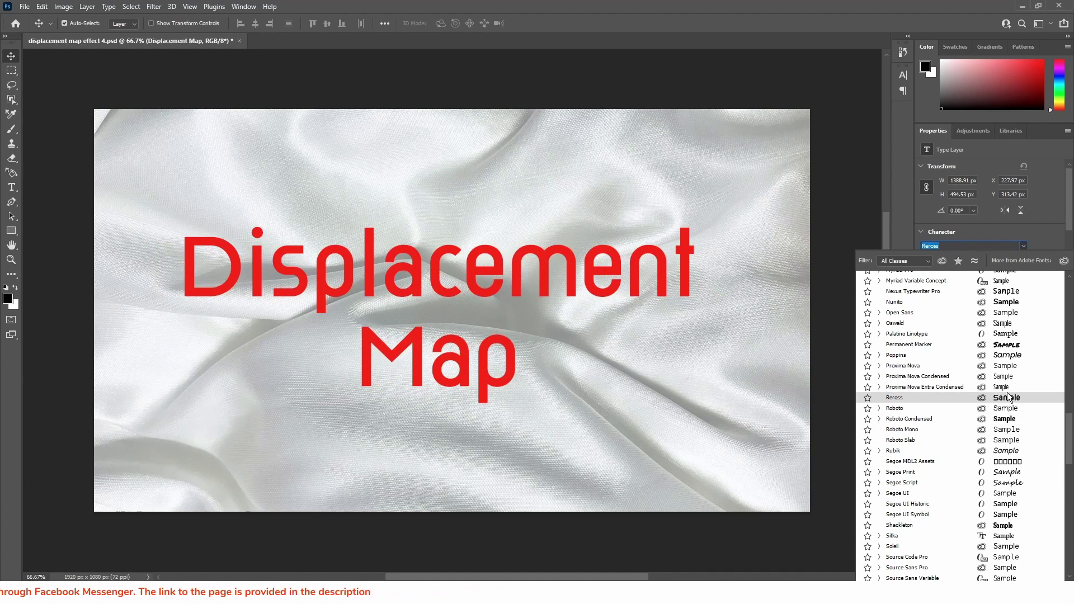
{"action": "scroll", "coordinate": [997, 313], "scroll_direction": "up", "scroll_amount": 10}
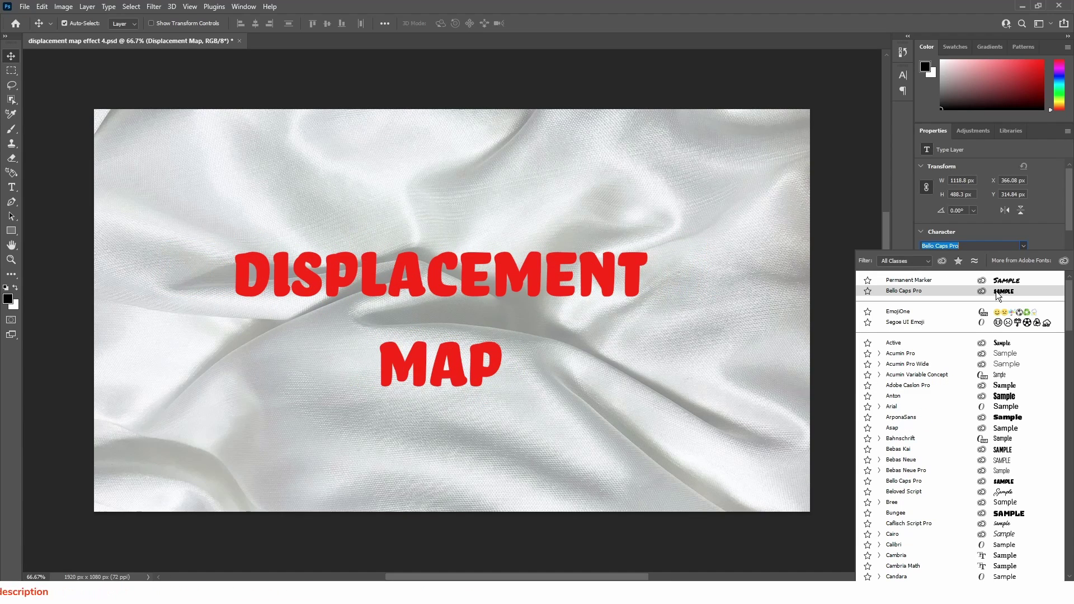
{"action": "left_click", "coordinate": [996, 291]}
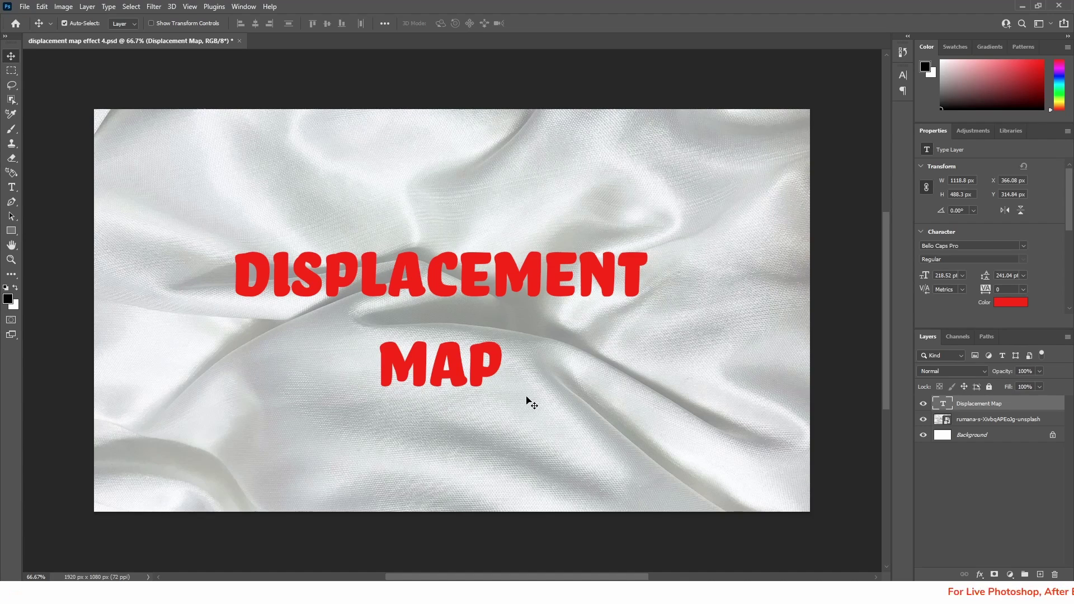
Apply the Displace filter to the text layer as a smart object, using horizontal and vertical scale 10, Stretch To Fit, and dis 1.psd as the map.
{"action": "left_click", "coordinate": [154, 6]}
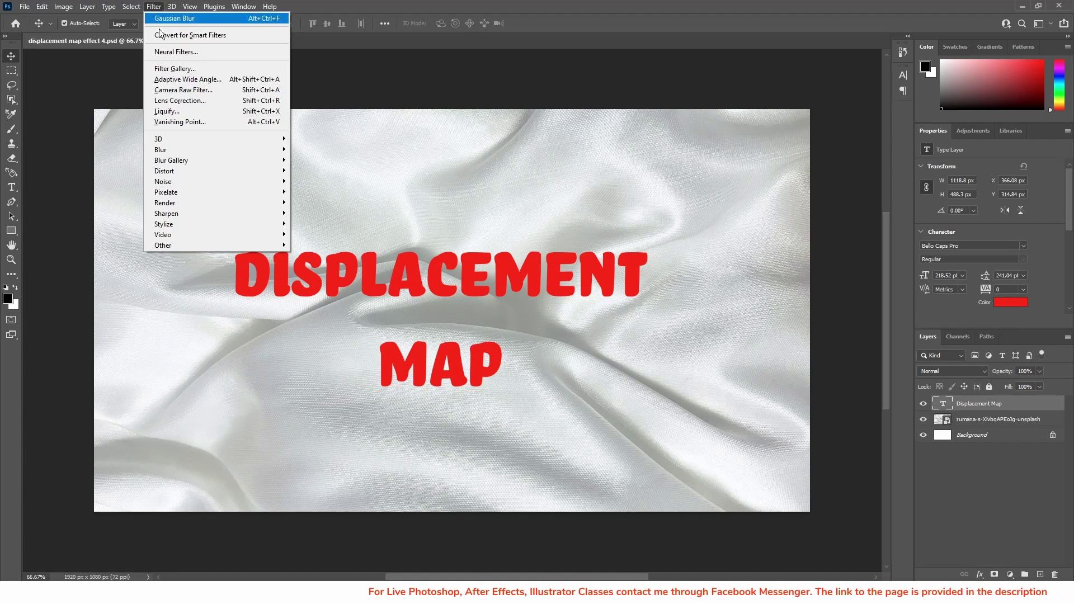
{"action": "mouse_move", "coordinate": [269, 169]}
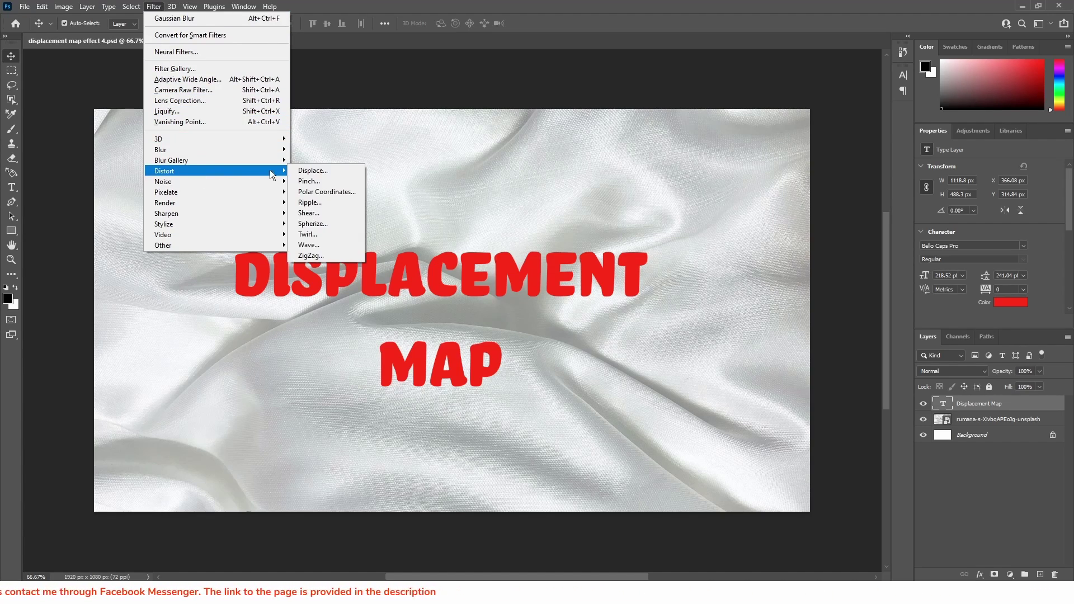
{"action": "left_click", "coordinate": [319, 174]}
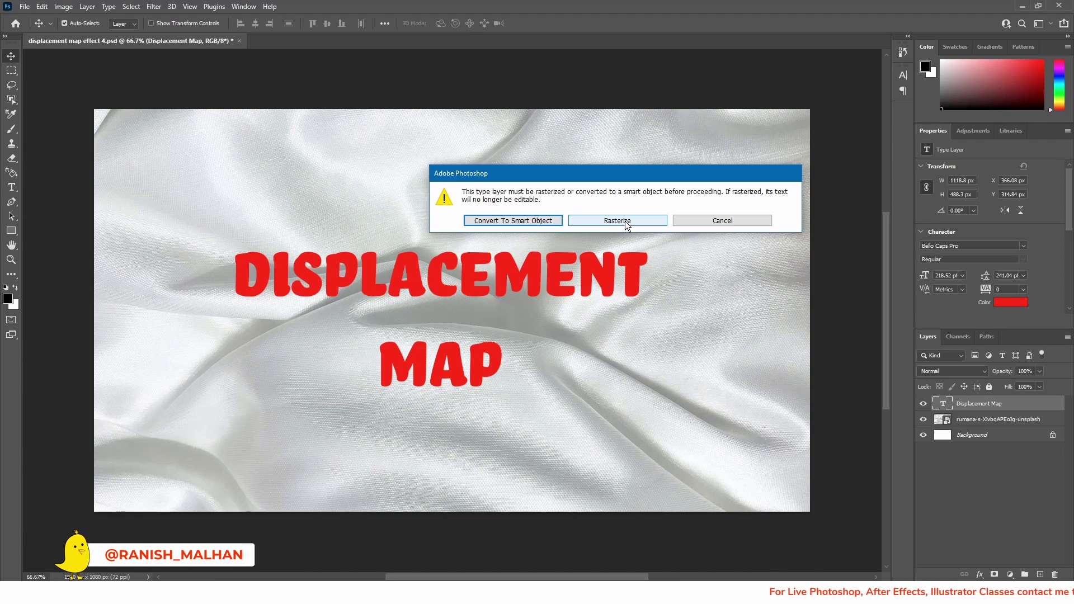
{"action": "left_click", "coordinate": [512, 222]}
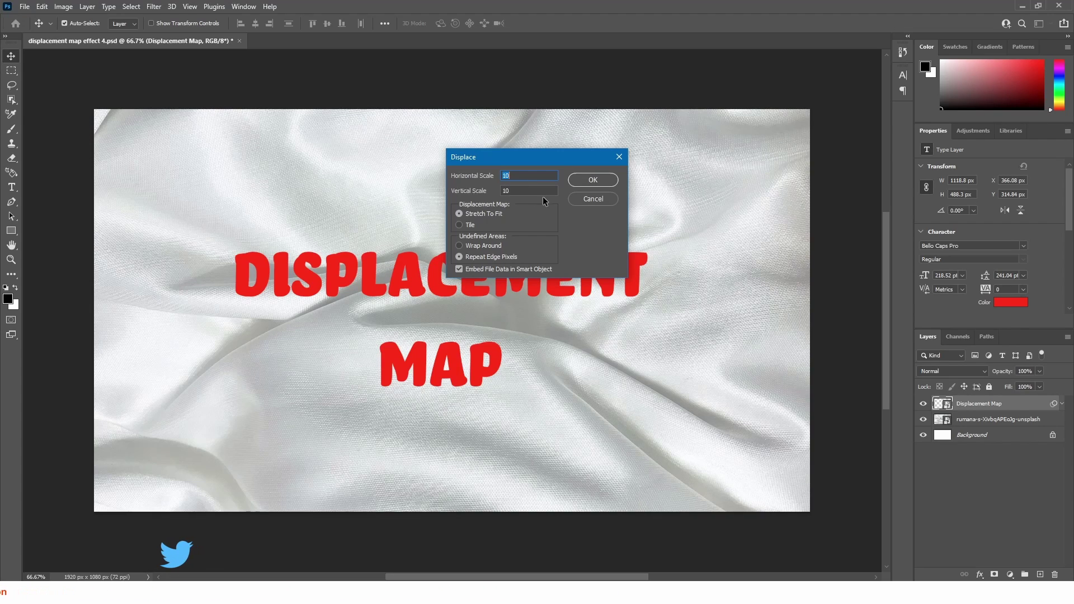
{"action": "left_click", "coordinate": [600, 179]}
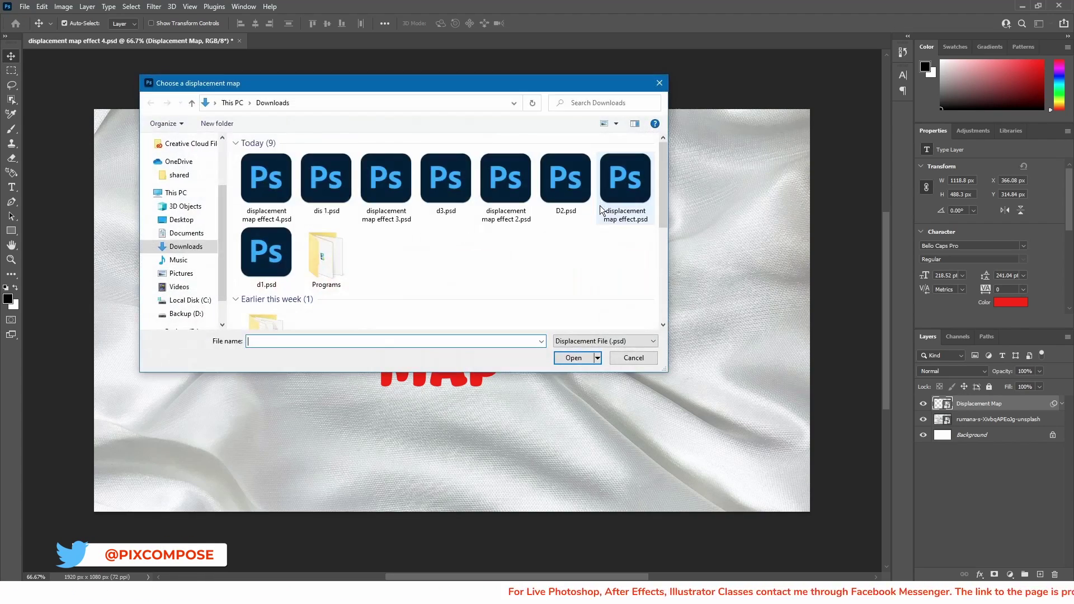
{"action": "left_click_drag", "start_coordinate": [479, 82], "coordinate": [790, 127]}
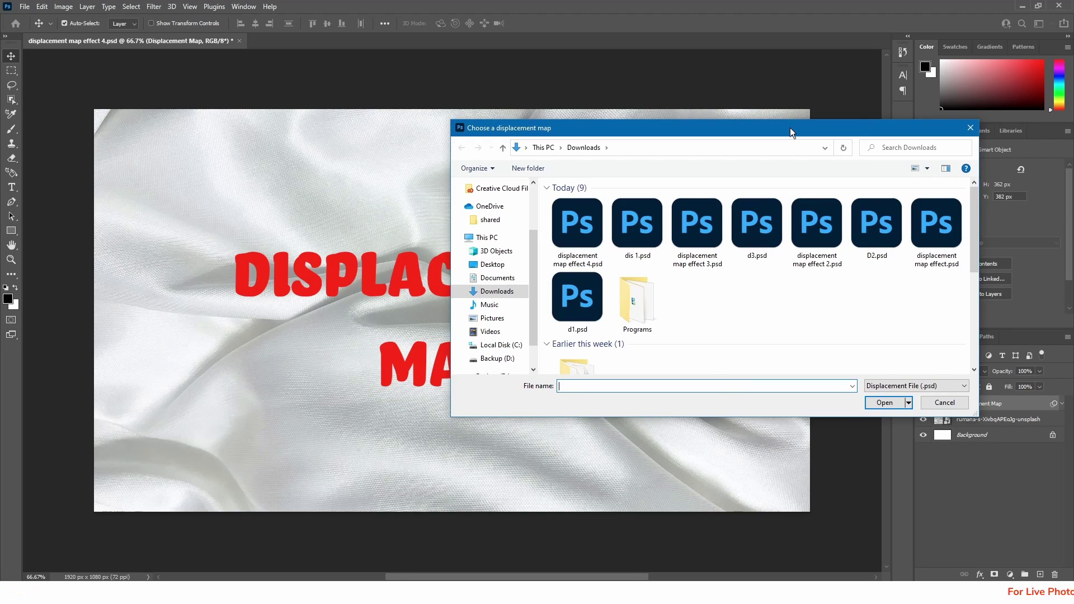
{"action": "left_click", "coordinate": [629, 232]}
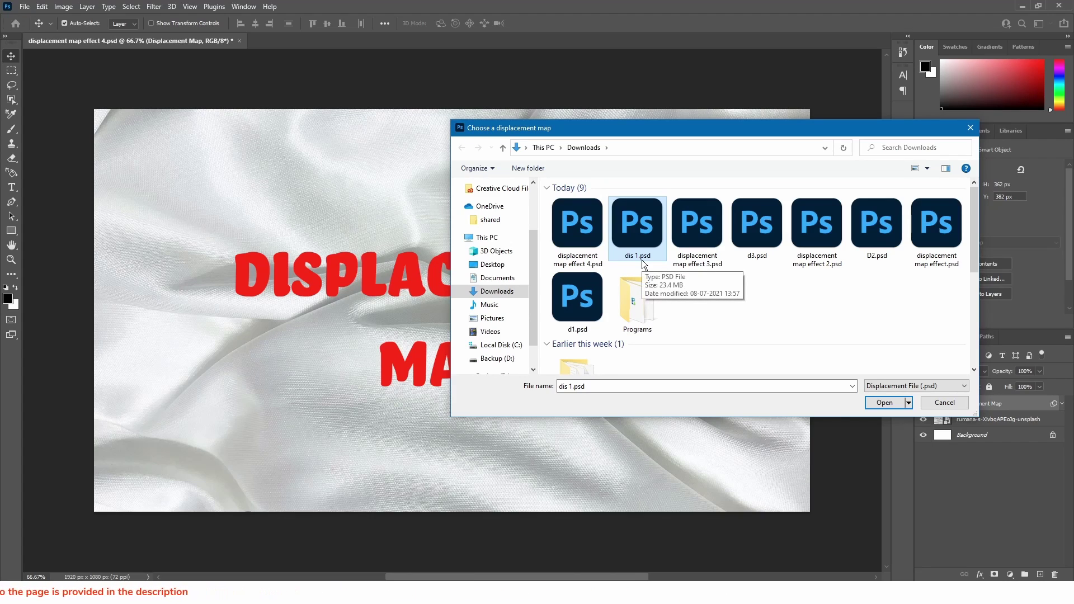
{"action": "left_click", "coordinate": [886, 407]}
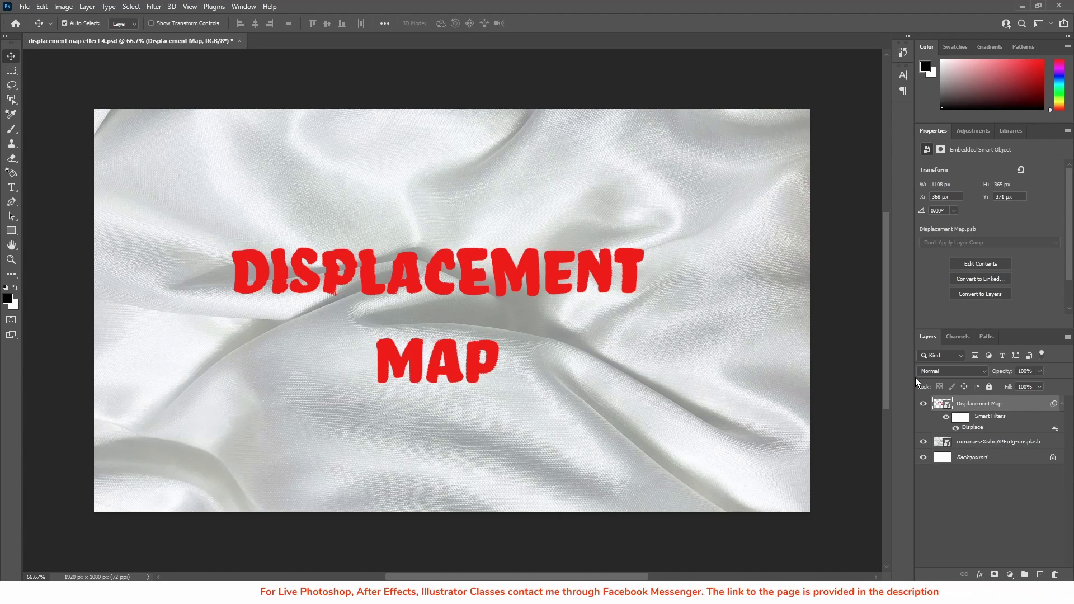
Lower the fill of the displaced text layer to 0% and deselect the layer.
{"action": "left_click", "coordinate": [1039, 387]}
{"action": "left_click_drag", "start_coordinate": [1039, 396], "coordinate": [986, 401]}
{"action": "left_click", "coordinate": [995, 526]}
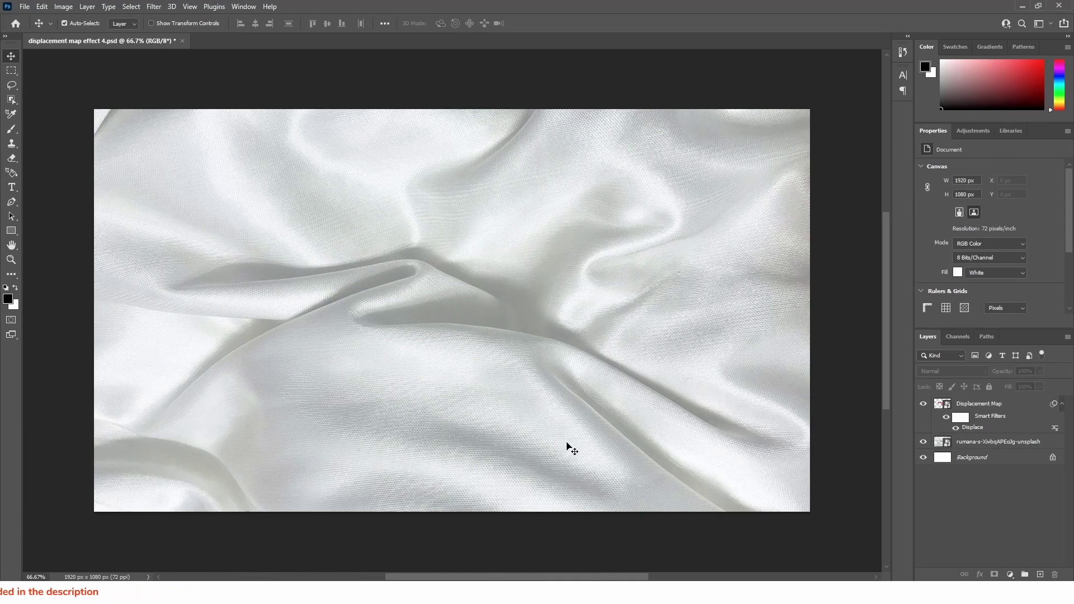
Add a Color Overlay to the Displacement Map layer's style and set its colour to blue #226dbf.
{"action": "double_click", "coordinate": [1024, 408]}
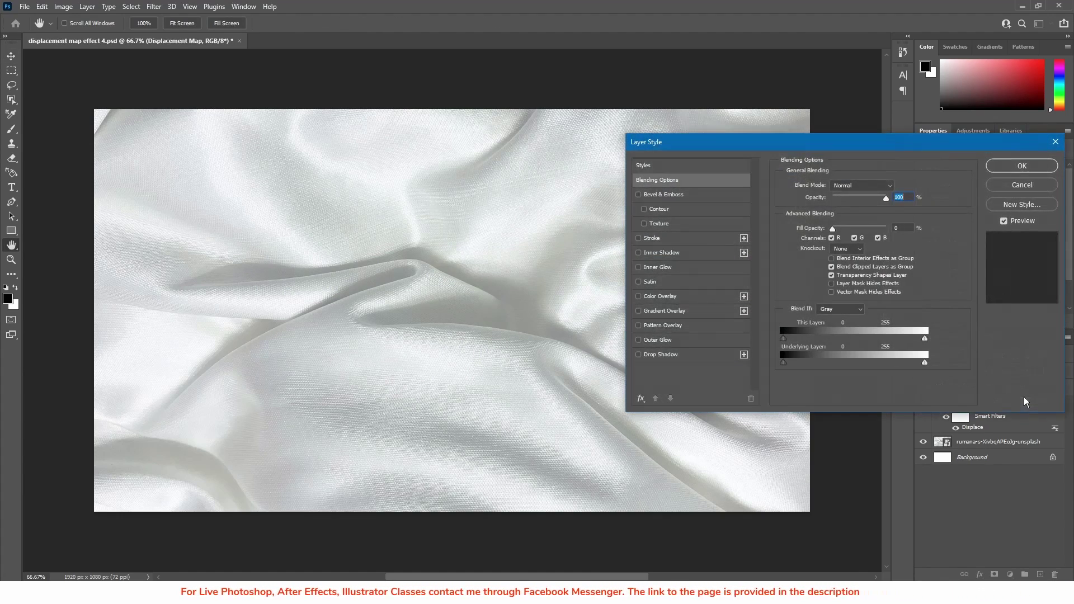
{"action": "left_click_drag", "start_coordinate": [730, 139], "coordinate": [736, 162]}
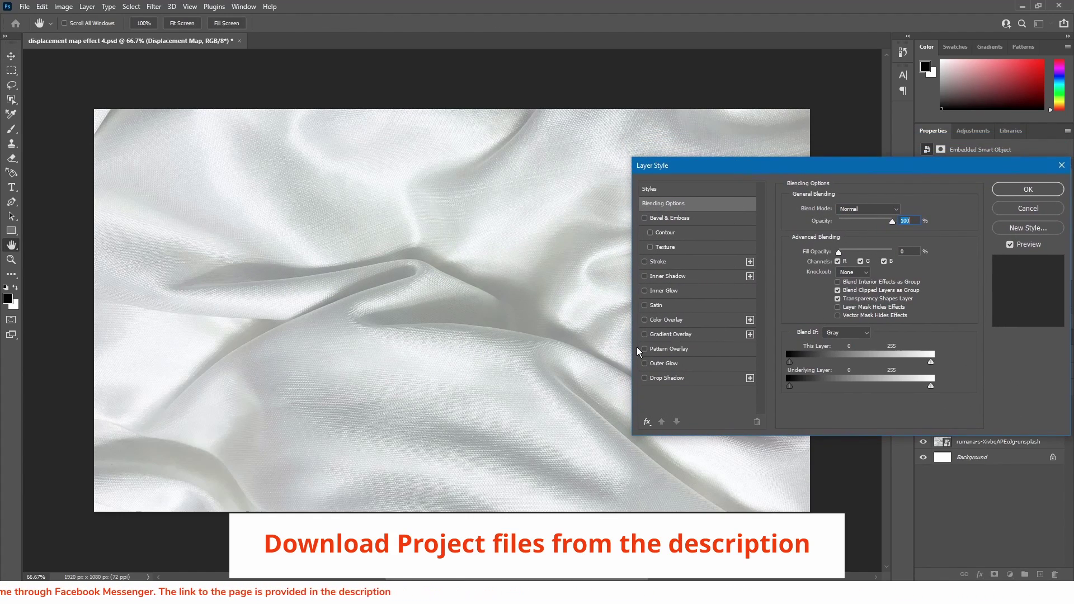
{"action": "left_click", "coordinate": [644, 320]}
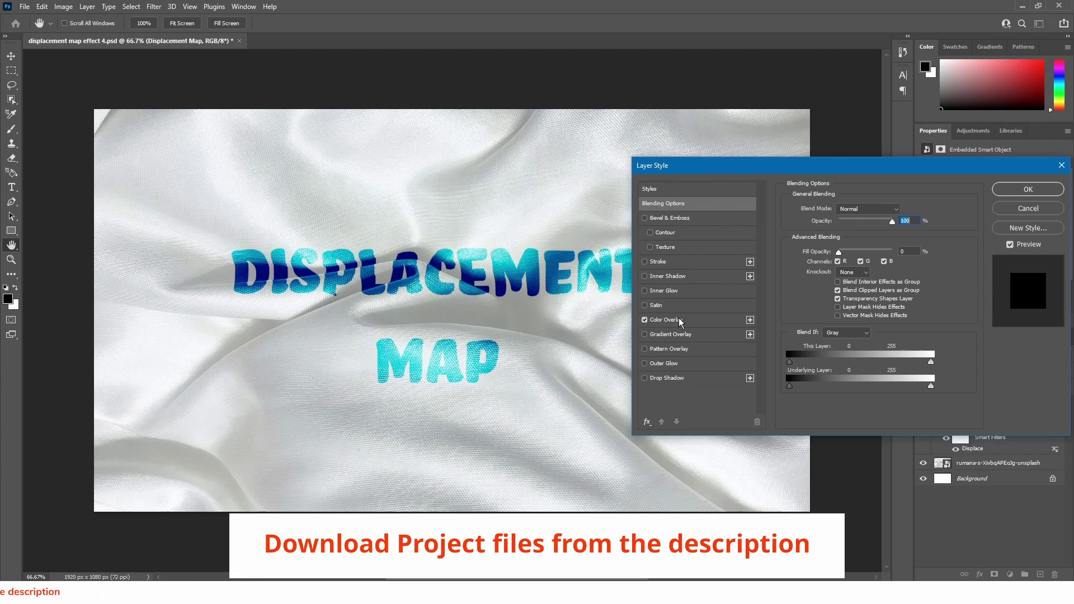
{"action": "left_click", "coordinate": [682, 321]}
{"action": "left_click", "coordinate": [902, 211]}
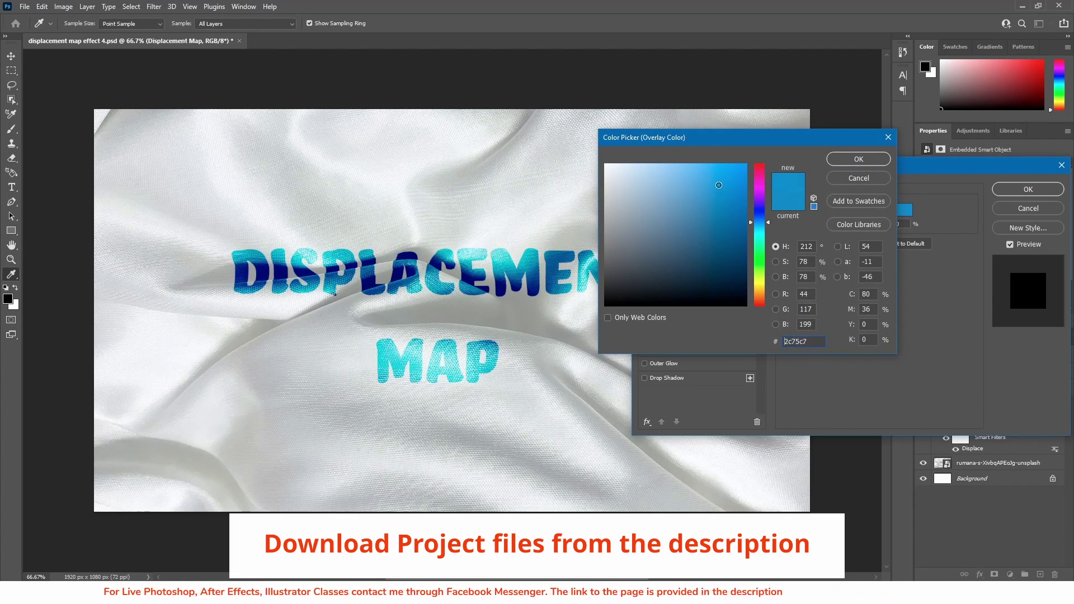
{"action": "left_click", "coordinate": [718, 198]}
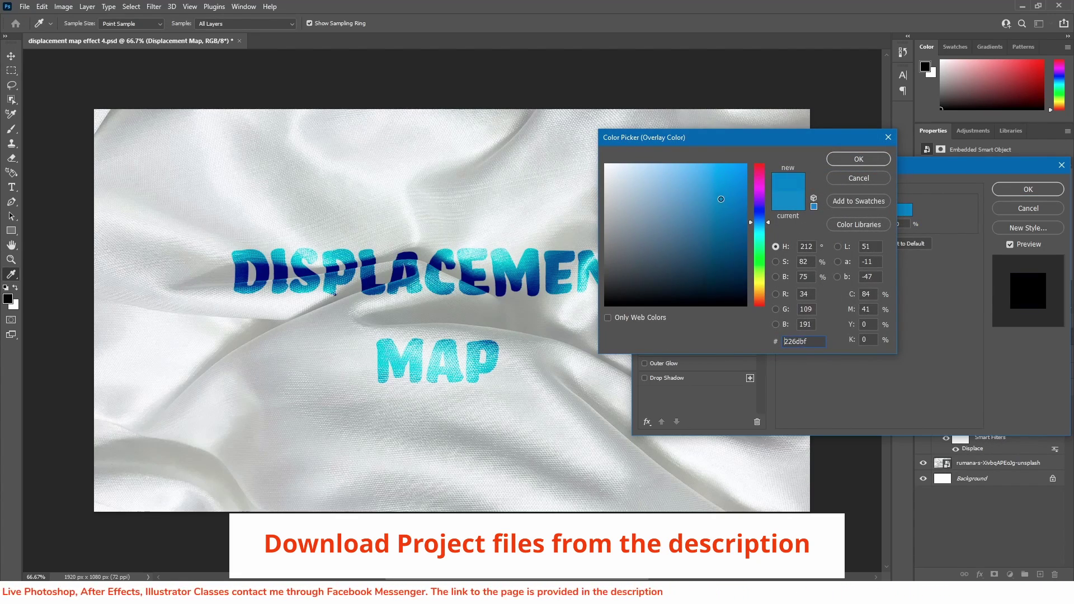
{"action": "left_click", "coordinate": [855, 161]}
Try Linear Burn as the Color Overlay's blend mode, and set it back to Color Burn at 100% opacity.
{"action": "left_click", "coordinate": [850, 209]}
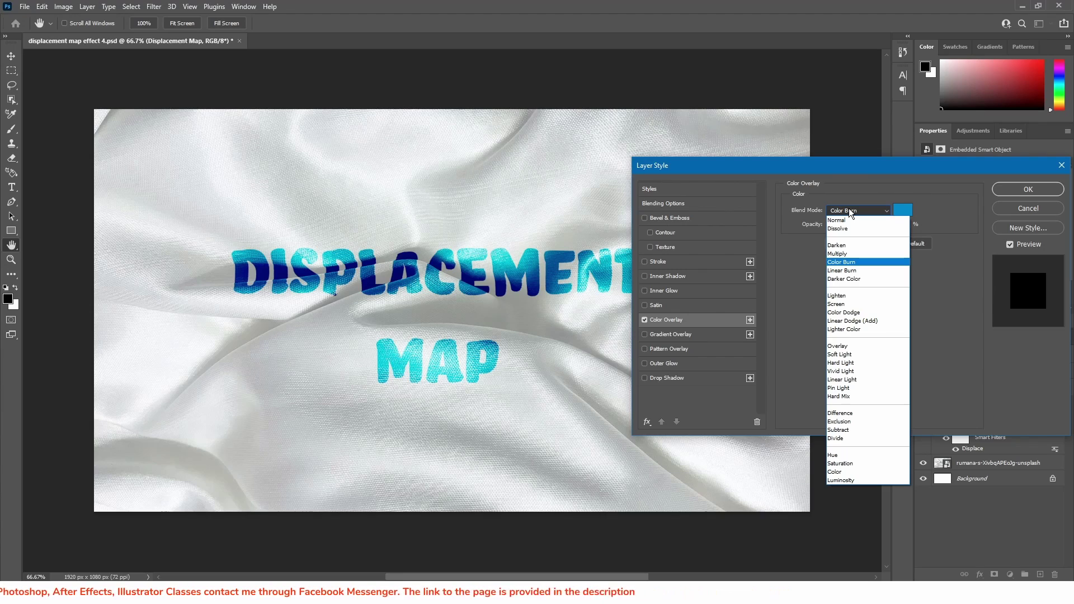
{"action": "left_click", "coordinate": [843, 271]}
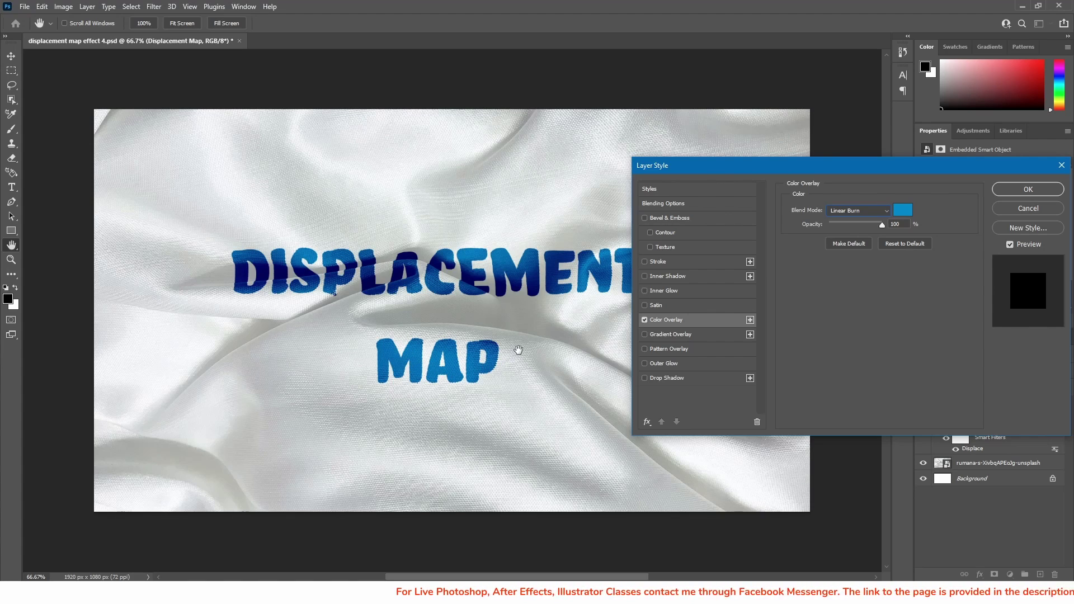
{"action": "left_click_drag", "start_coordinate": [763, 166], "coordinate": [744, 311]}
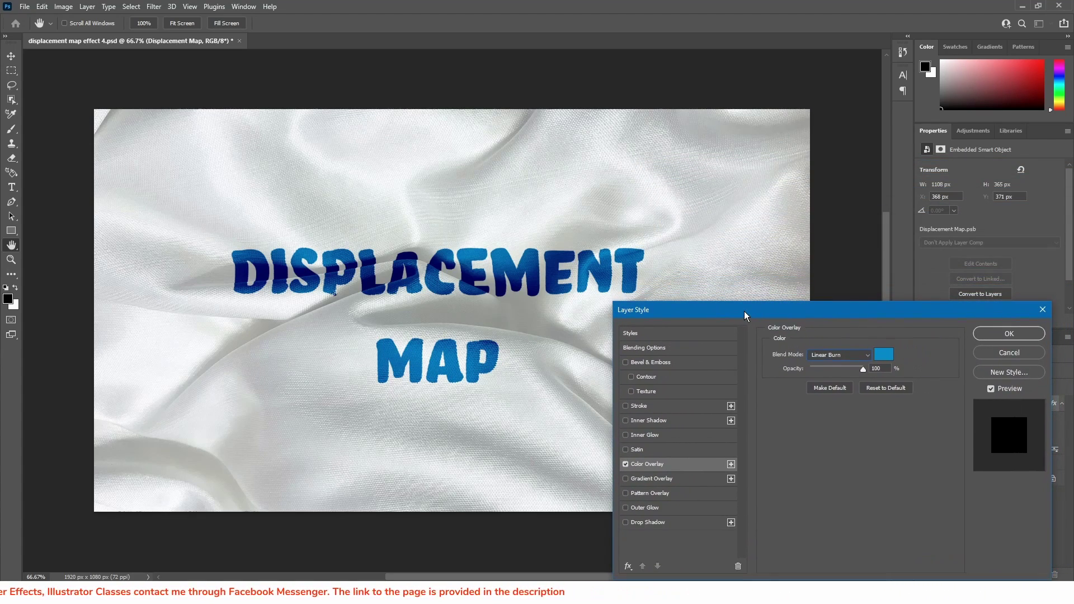
{"action": "left_click", "coordinate": [827, 357]}
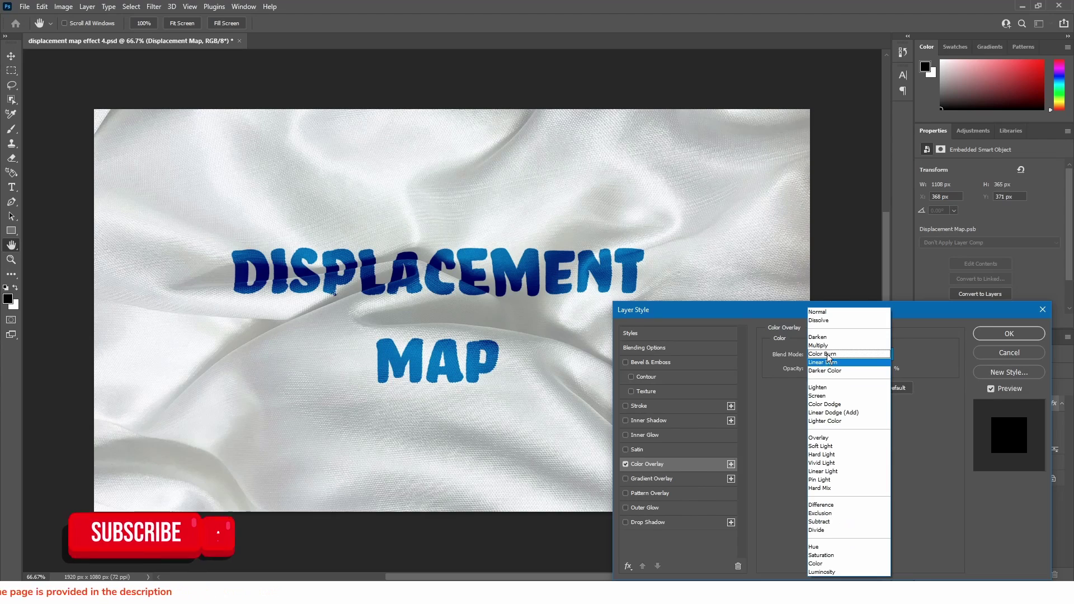
{"action": "left_click", "coordinate": [829, 353]}
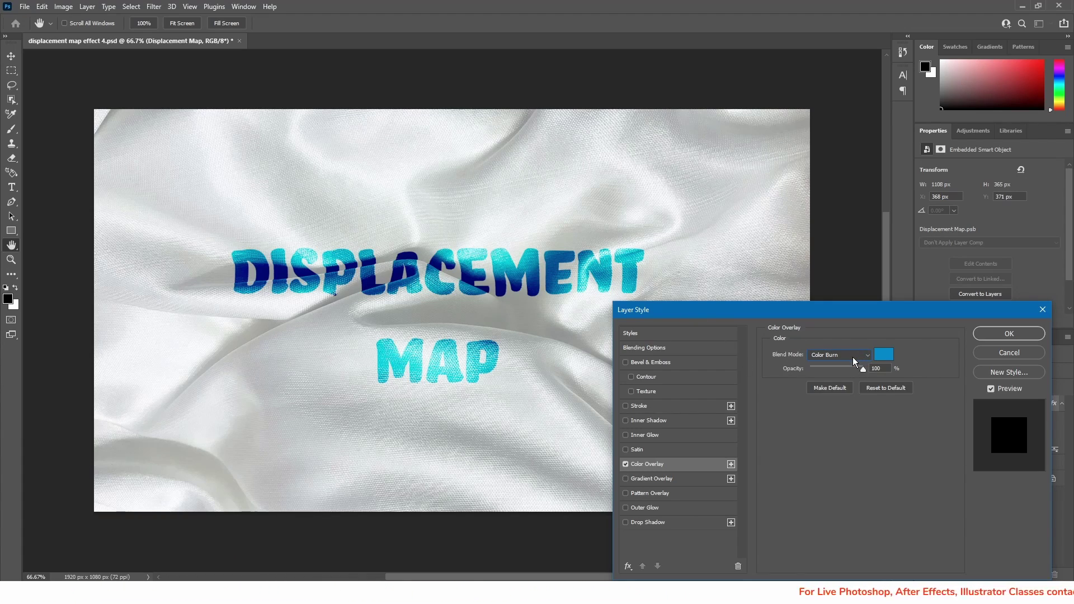
{"action": "left_click_drag", "start_coordinate": [858, 369], "coordinate": [877, 374]}
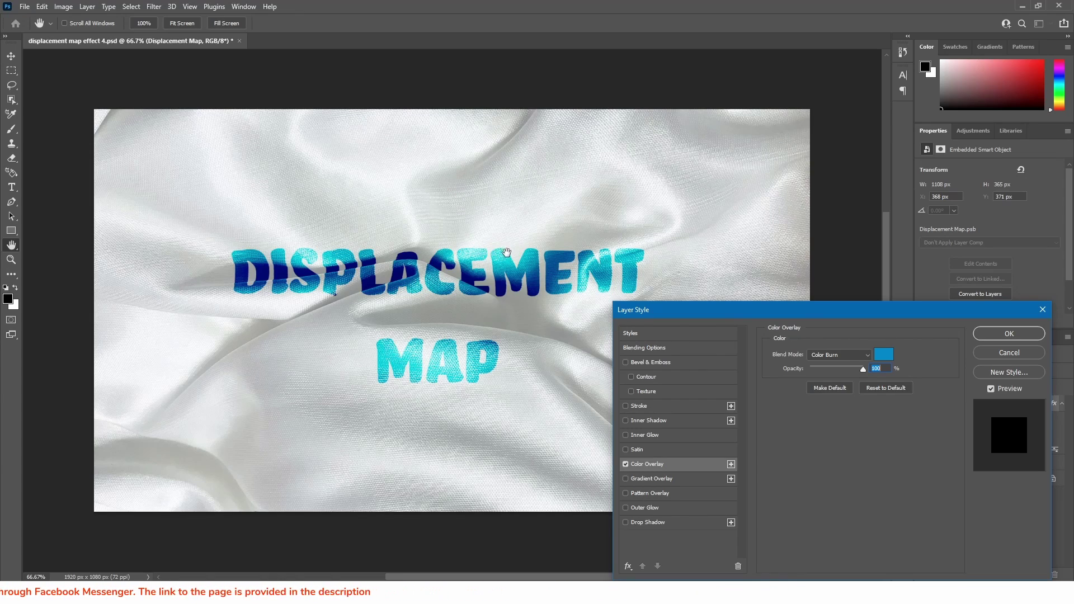
Enable Bevel & Emboss on the text with a 130° light angle and 0° altitude, using Color Dodge highlights and Color Burn shadows.
{"action": "left_click", "coordinate": [686, 364]}
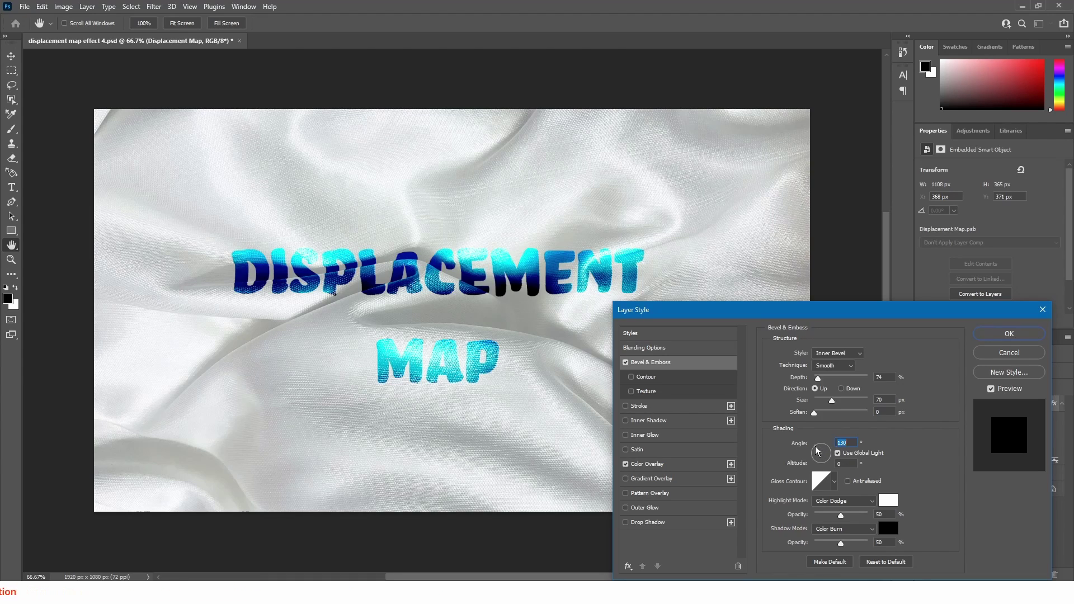
{"action": "left_click_drag", "start_coordinate": [817, 451], "coordinate": [814, 465]}
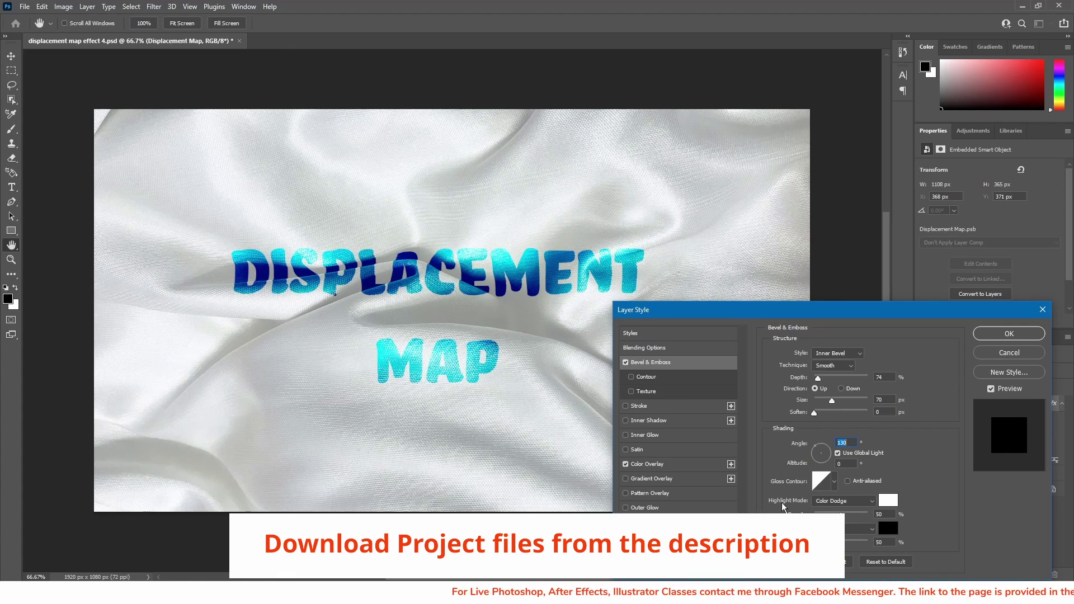
{"action": "left_click", "coordinate": [851, 505]}
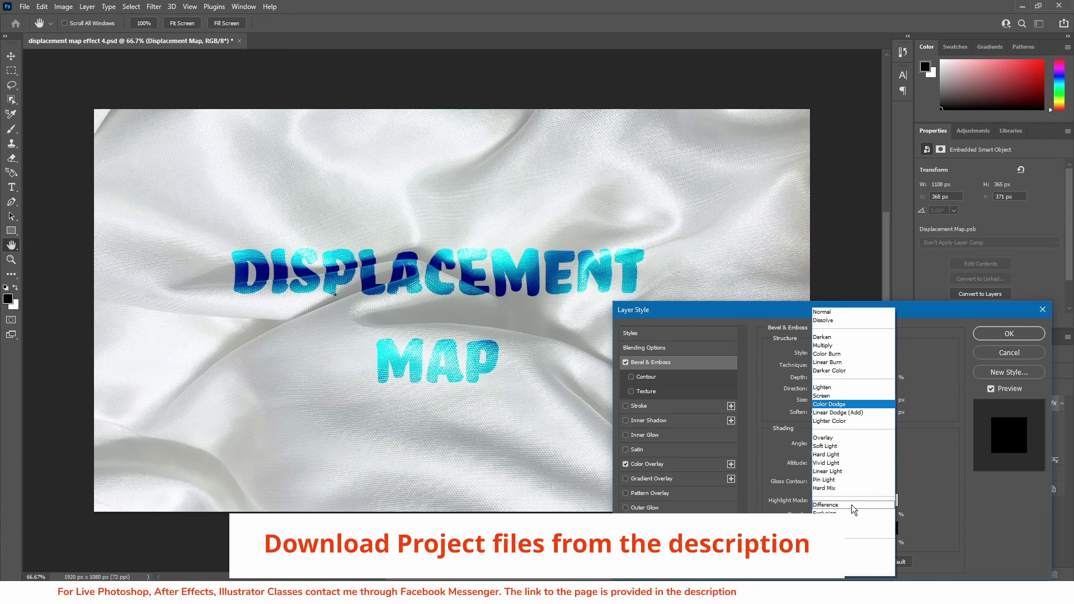
{"action": "left_click", "coordinate": [829, 404]}
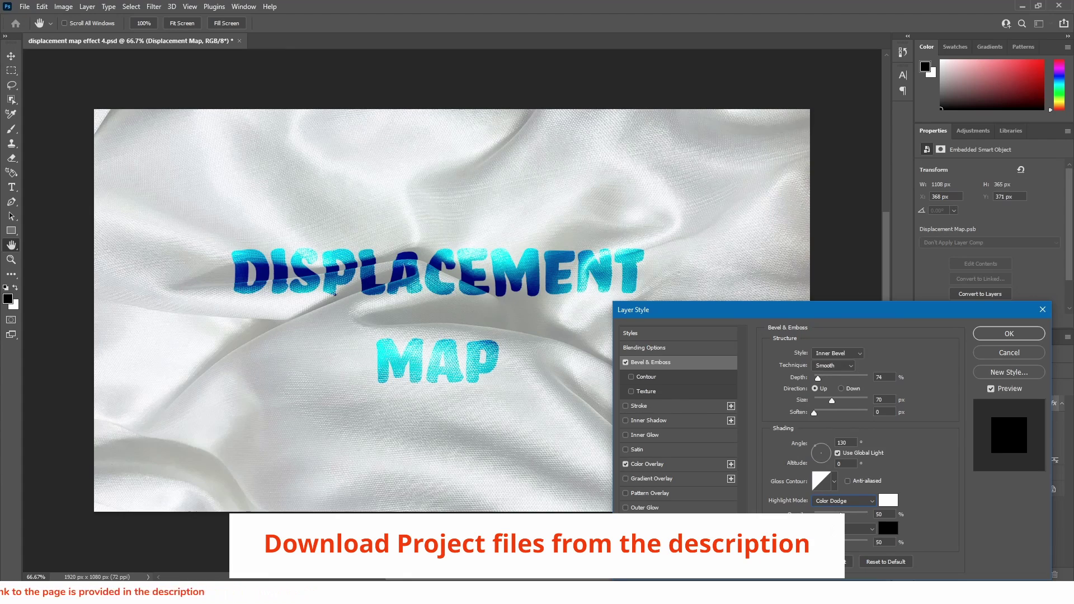
{"action": "left_click", "coordinate": [843, 501]}
{"action": "left_click", "coordinate": [838, 354]}
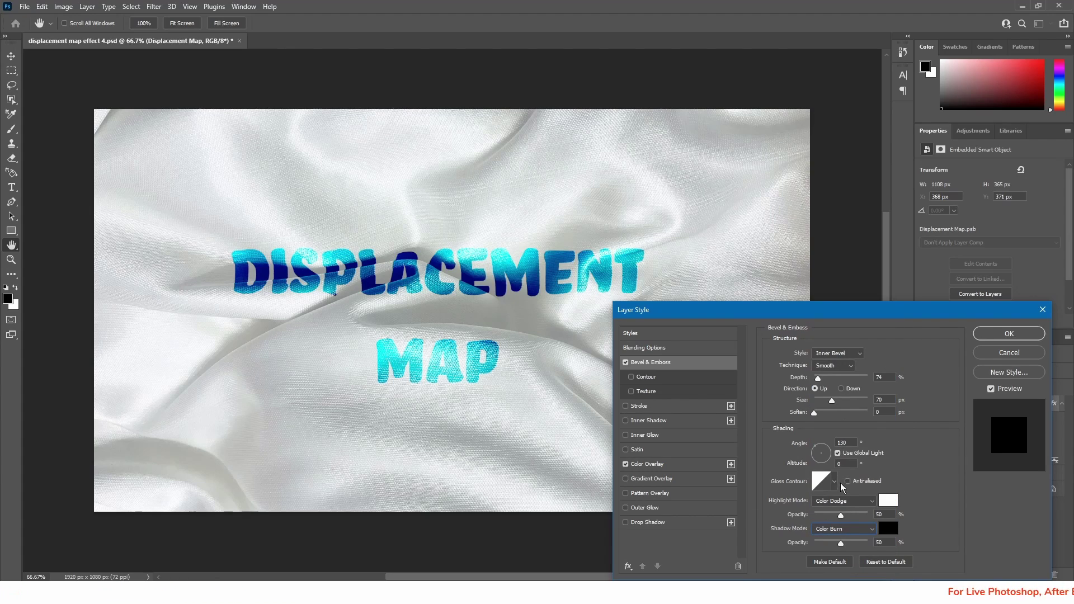
Set the bevel's shadow mode to Multiply and highlight mode to Screen, and apply the layer style.
{"action": "left_click", "coordinate": [848, 530]}
{"action": "left_click", "coordinate": [827, 345]}
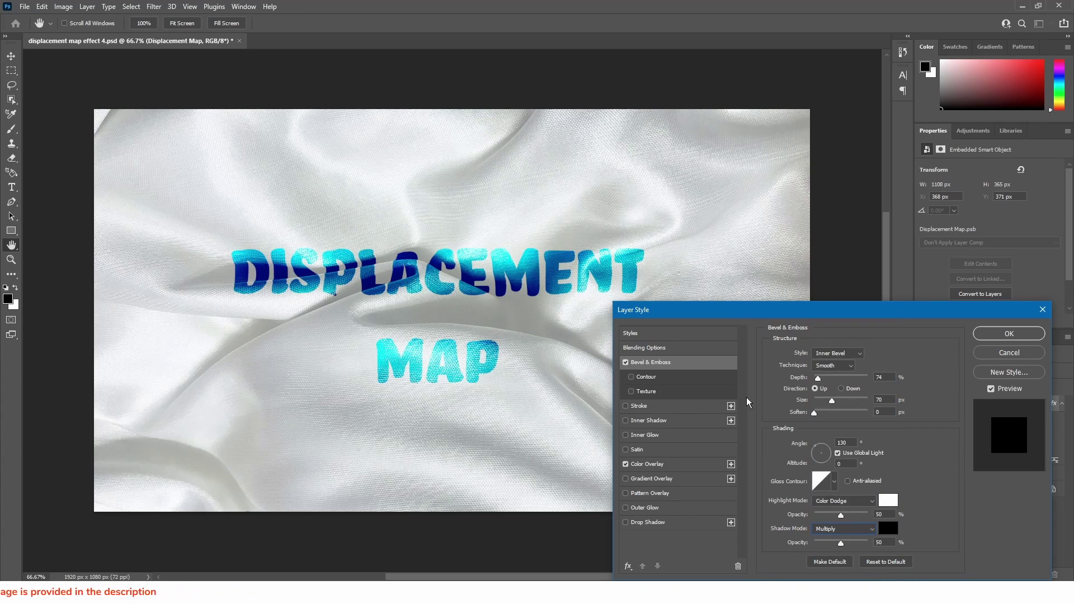
{"action": "left_click", "coordinate": [851, 498]}
{"action": "left_click", "coordinate": [838, 396]}
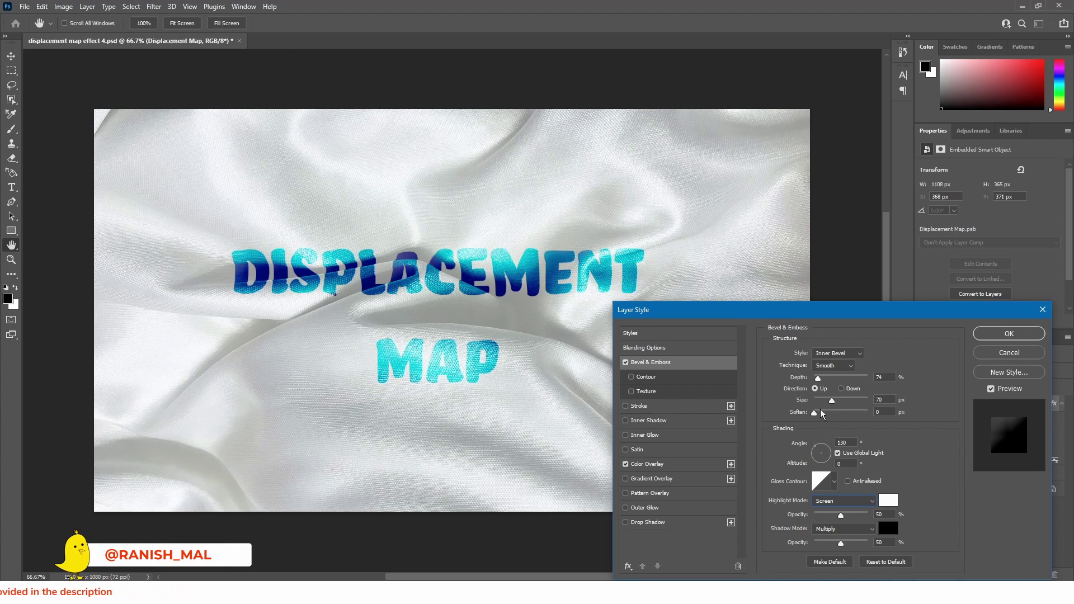
{"action": "left_click", "coordinate": [988, 339]}
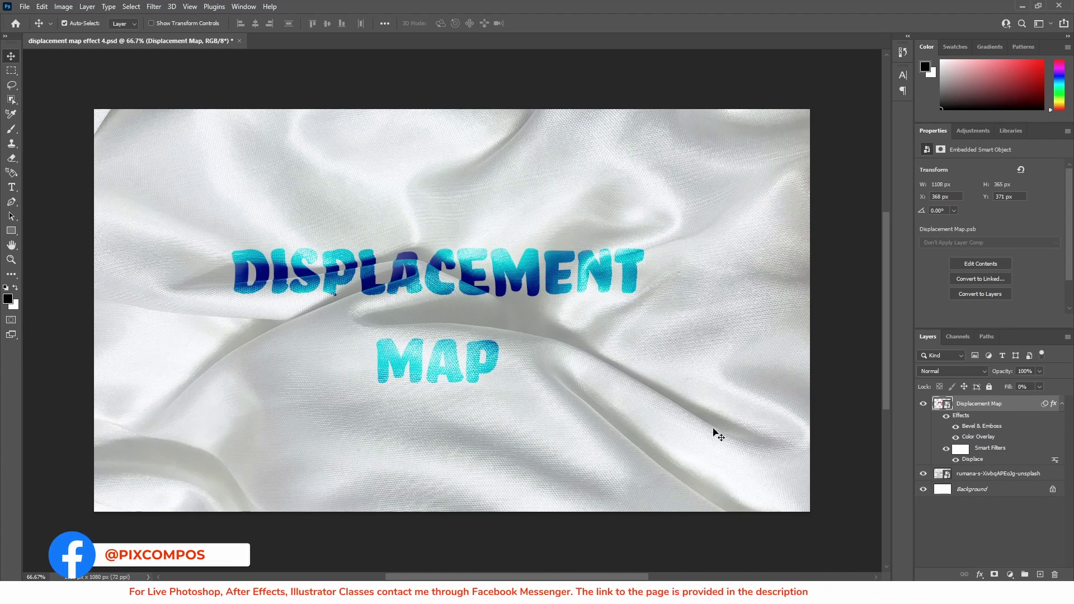
Open the Displacement Map smart object's contents for editing and bring up the Downloads folder in File Explorer.
{"action": "double_click", "coordinate": [942, 404]}
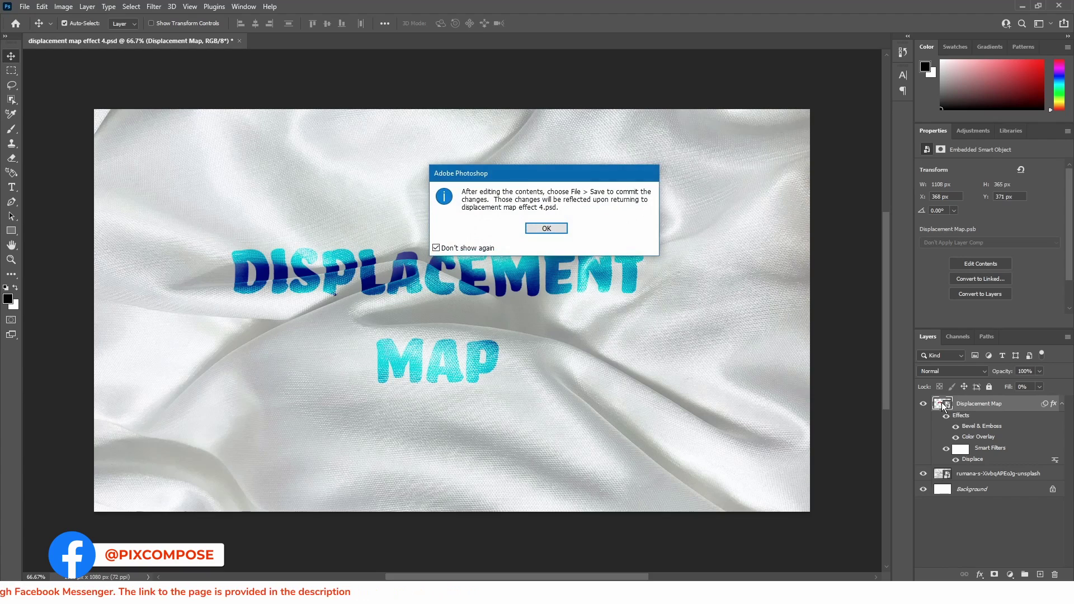
{"action": "left_click", "coordinate": [542, 232]}
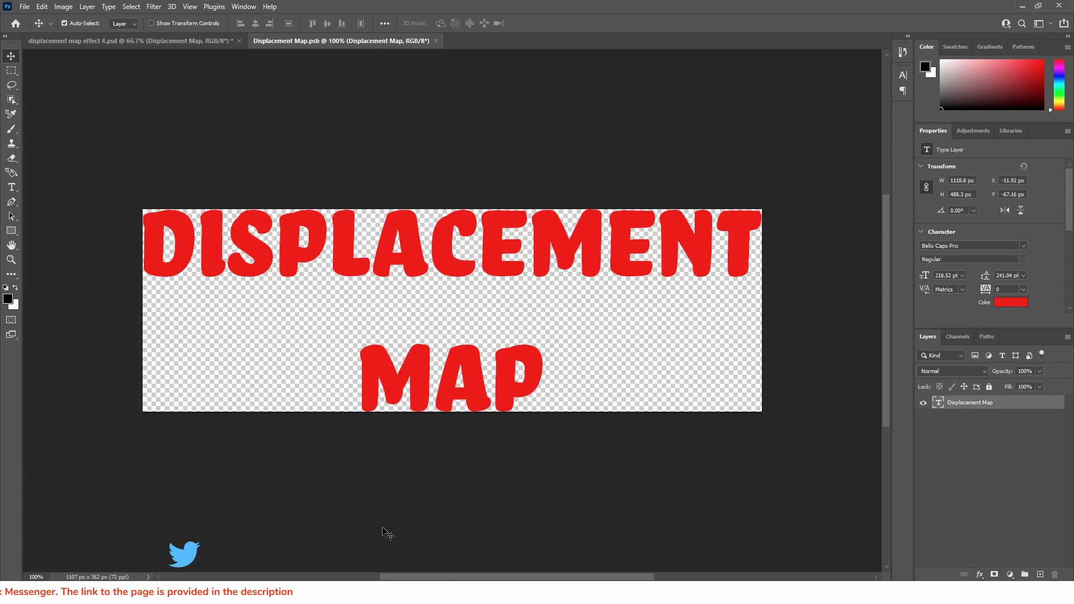
{"action": "mouse_move", "coordinate": [288, 593]}
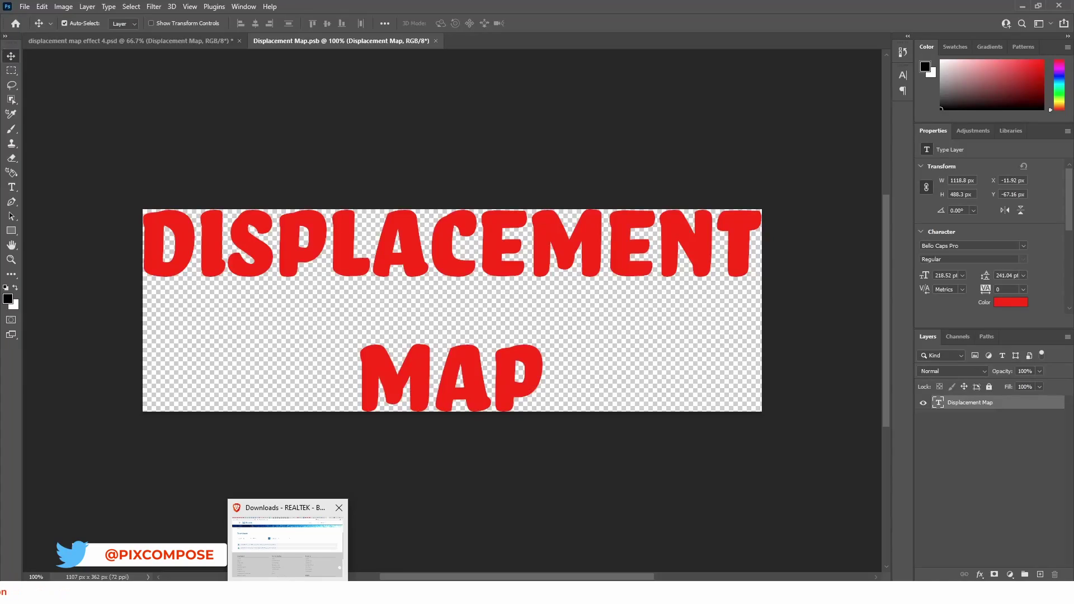
{"action": "left_click", "coordinate": [314, 576]}
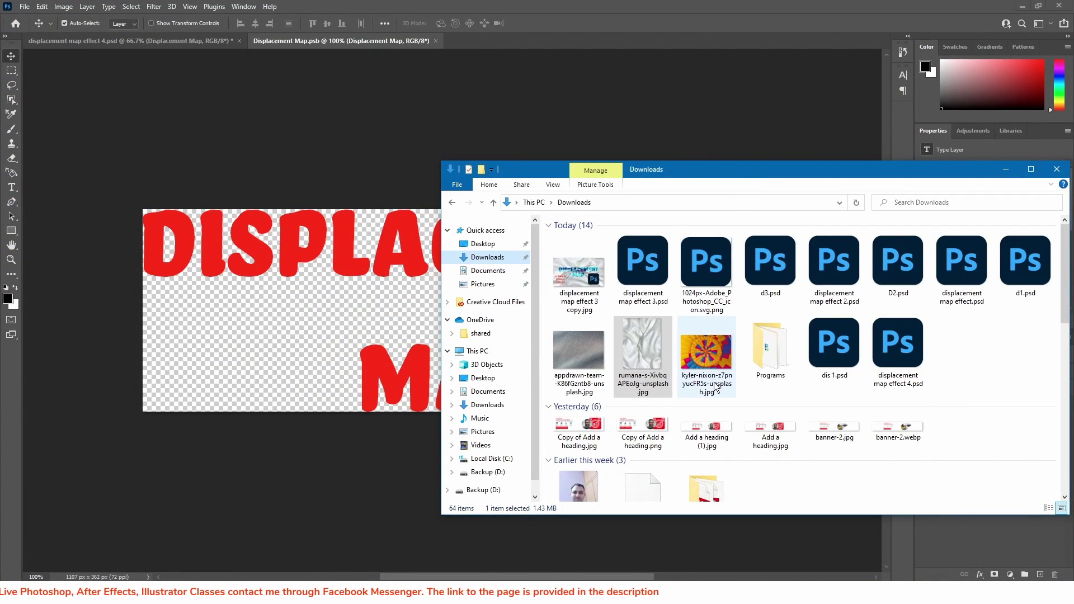
Place "get & share business solutions and offers.png" from Downloads above the text, and save the smart object back into displacement map effect 4.psd.
{"action": "scroll", "coordinate": [714, 381], "scroll_direction": "down", "scroll_amount": 5}
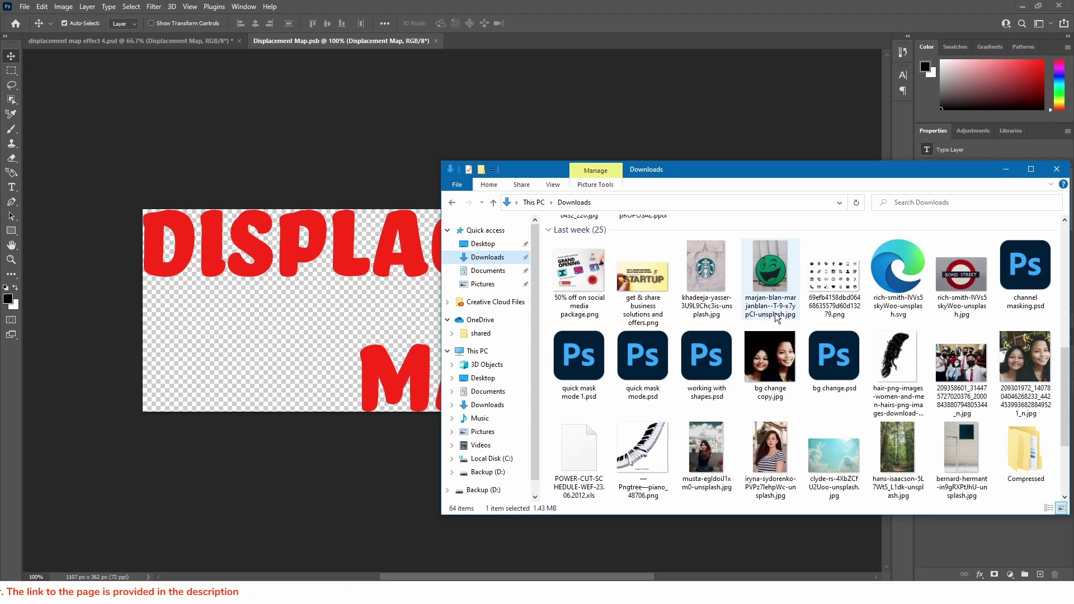
{"action": "scroll", "coordinate": [774, 313], "scroll_direction": "down", "scroll_amount": 3}
{"action": "scroll", "coordinate": [775, 313], "scroll_direction": "up", "scroll_amount": 3}
{"action": "scroll", "coordinate": [775, 313], "scroll_direction": "down", "scroll_amount": 3}
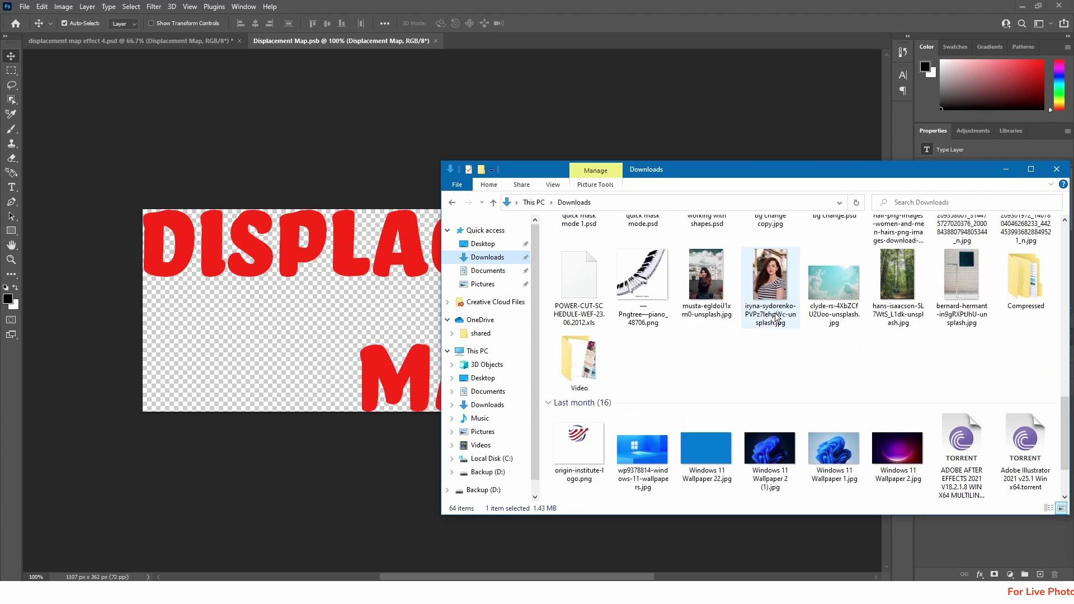
{"action": "scroll", "coordinate": [777, 319], "scroll_direction": "down", "scroll_amount": 2}
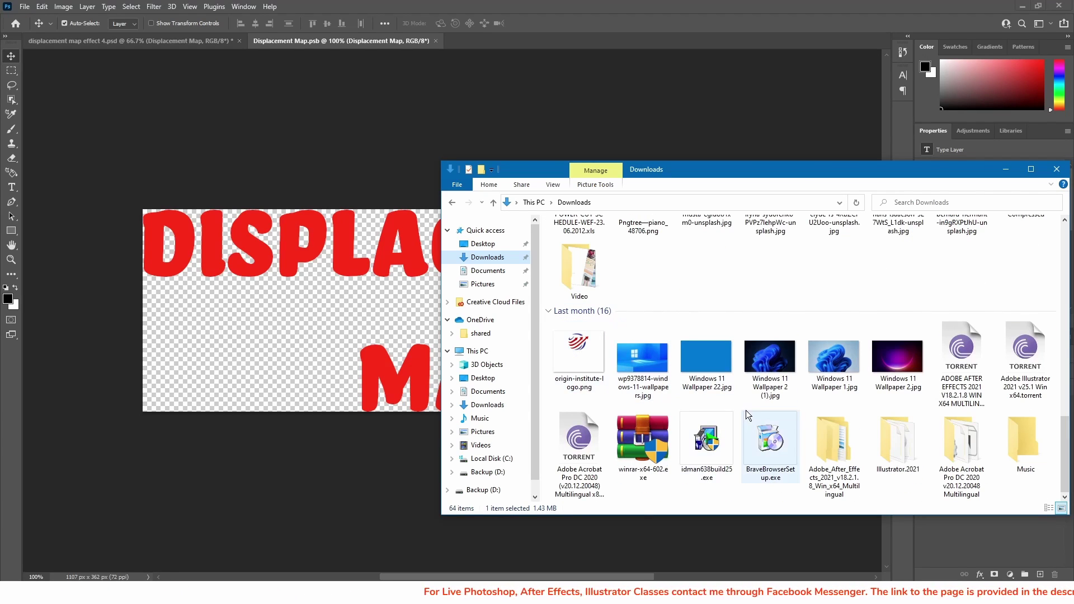
{"action": "scroll", "coordinate": [755, 400], "scroll_direction": "up", "scroll_amount": 9}
{"action": "scroll", "coordinate": [763, 388], "scroll_direction": "down", "scroll_amount": 3}
{"action": "scroll", "coordinate": [763, 388], "scroll_direction": "up", "scroll_amount": 3}
{"action": "scroll", "coordinate": [763, 389], "scroll_direction": "down", "scroll_amount": 3}
{"action": "scroll", "coordinate": [646, 288], "scroll_direction": "up", "scroll_amount": 3}
{"action": "left_click_drag", "start_coordinate": [635, 350], "coordinate": [354, 328]}
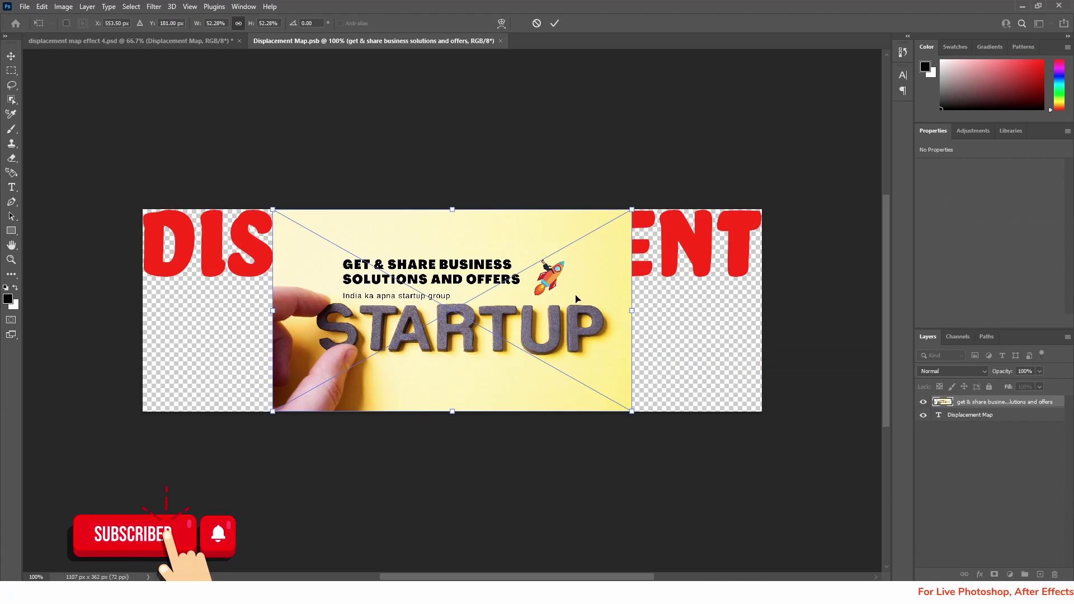
{"action": "left_click", "coordinate": [555, 23]}
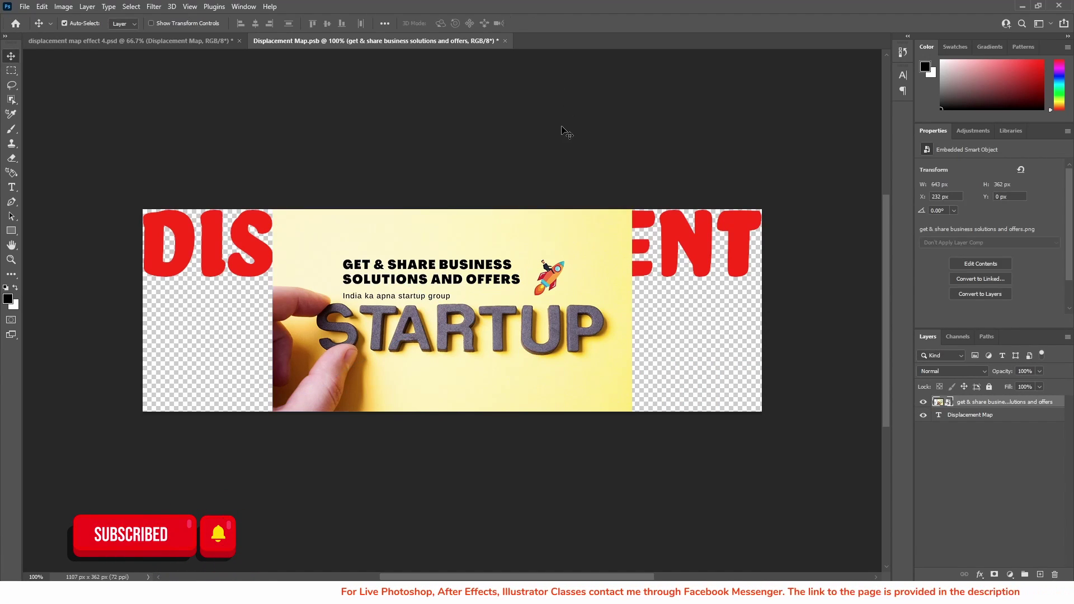
{"action": "key", "text": "ctrl+s"}
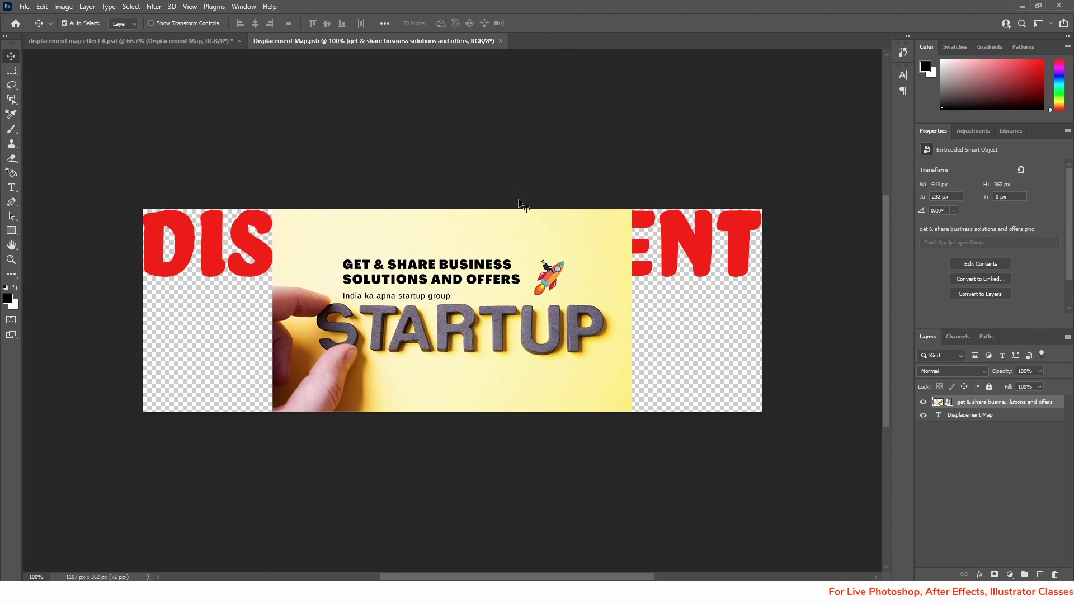
{"action": "left_click", "coordinate": [144, 42]}
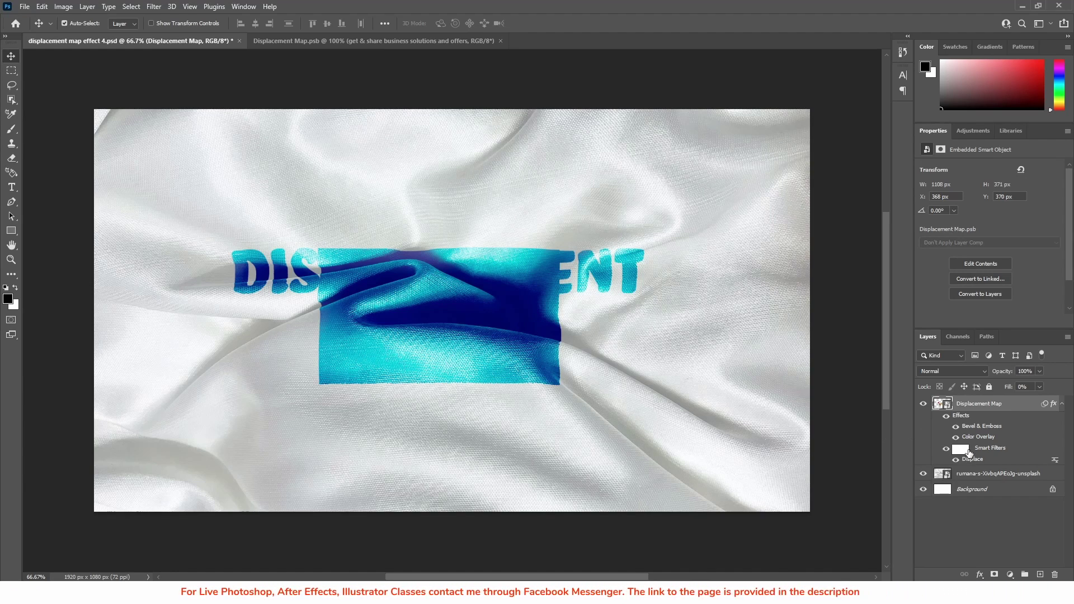
Set the Displacement Map layer to 100% fill with its Color Overlay hidden, and change its blend mode to Linear Burn.
{"action": "left_click", "coordinate": [1039, 387]}
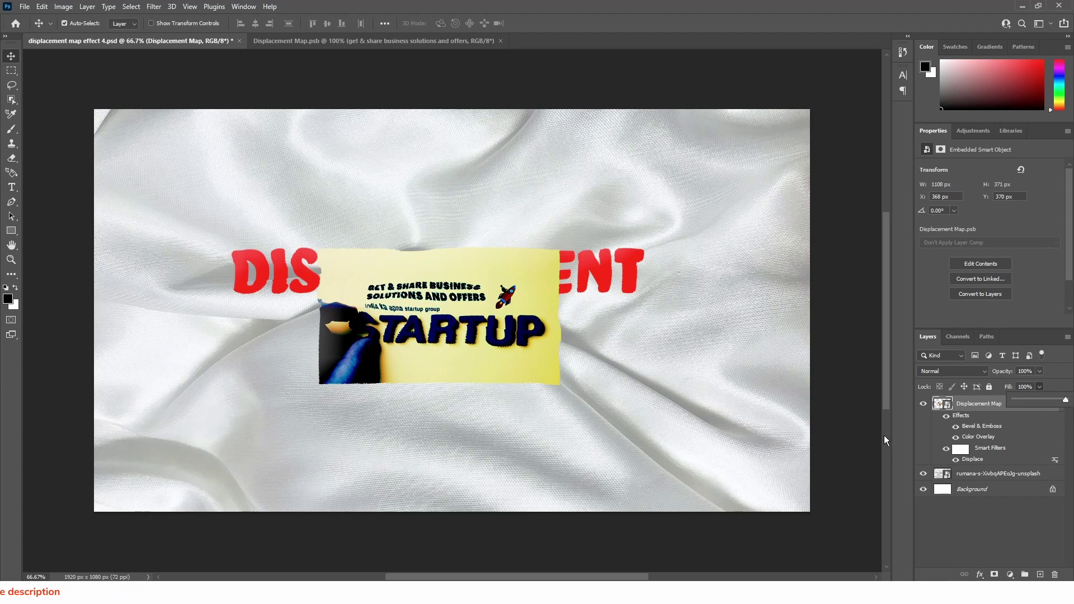
{"action": "left_click", "coordinate": [956, 437]}
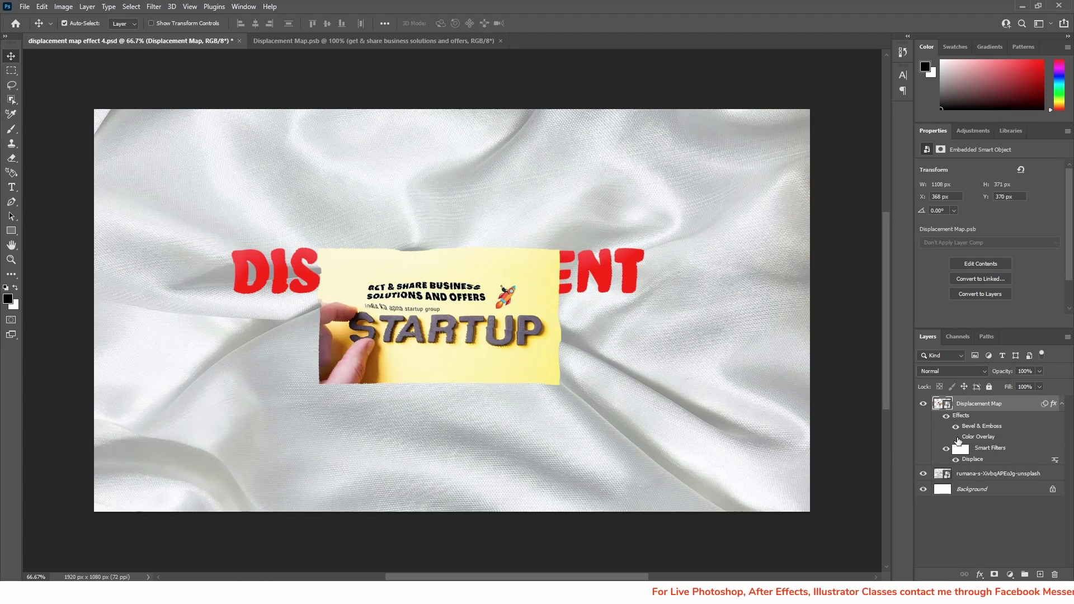
{"action": "left_click", "coordinate": [952, 373]}
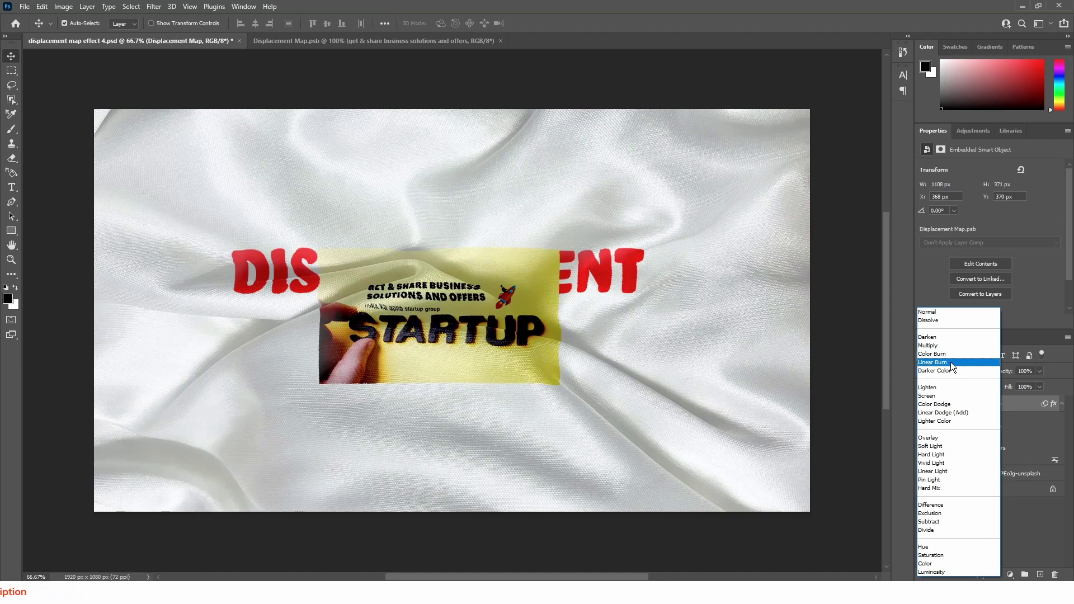
{"action": "left_click", "coordinate": [951, 362]}
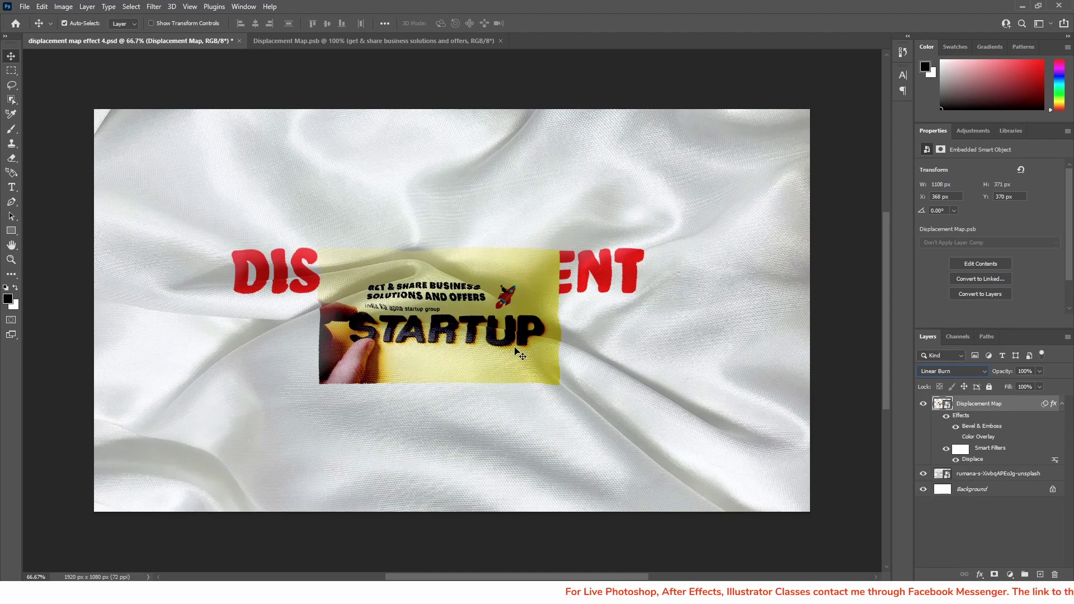